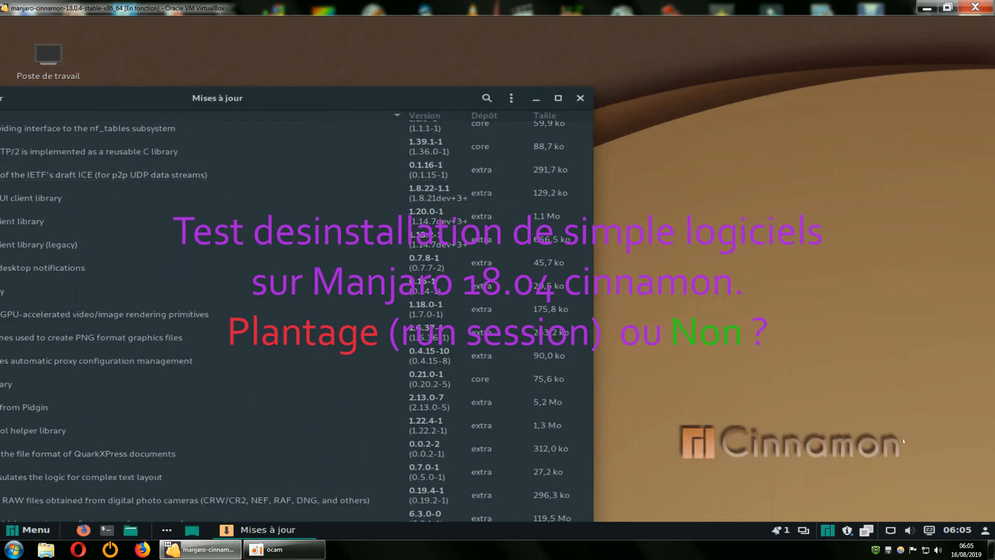
Move the updates window aside, open the system settings to view the available modules, and close them
drag(416, 90, 926, 42)
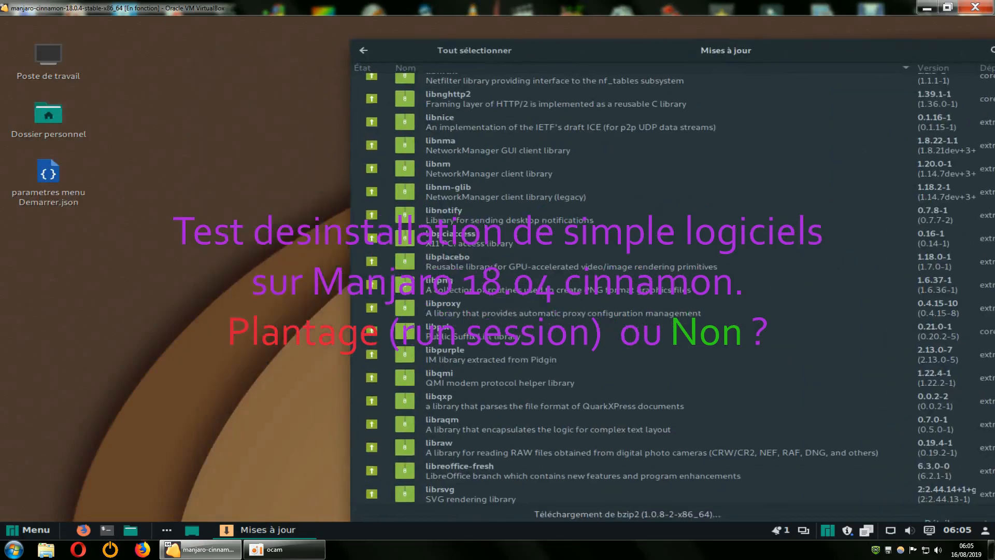
click(30, 529)
mouse_move(90, 265)
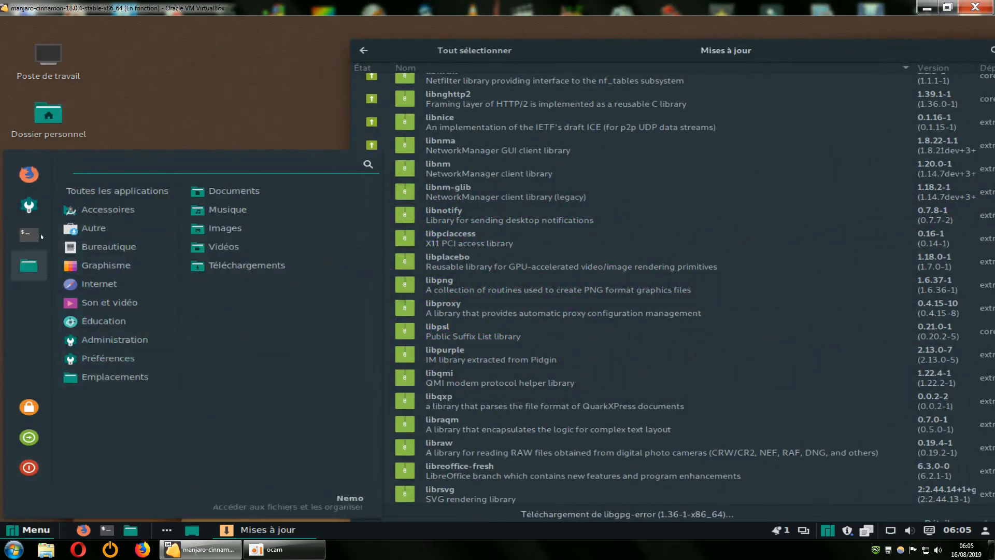
click(30, 207)
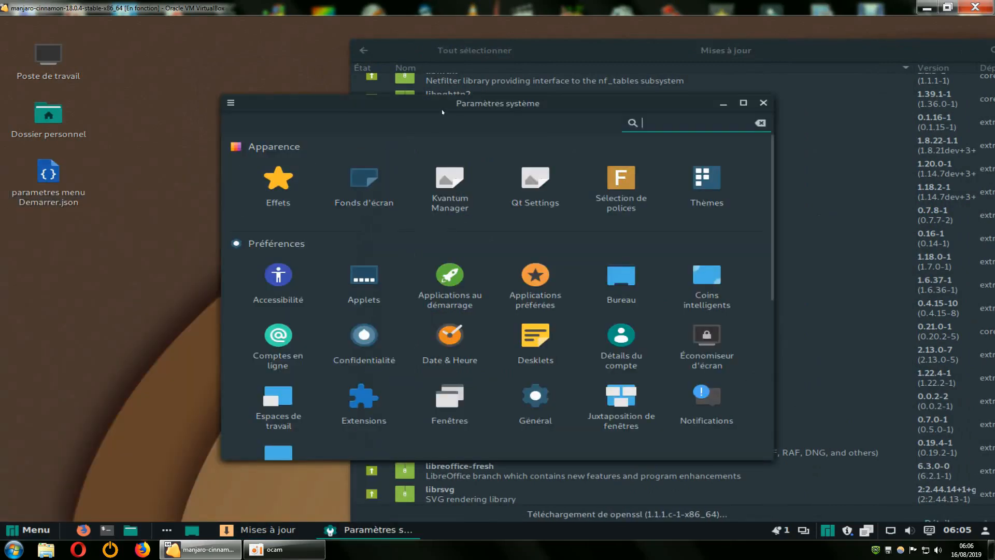
drag(384, 101, 335, 100)
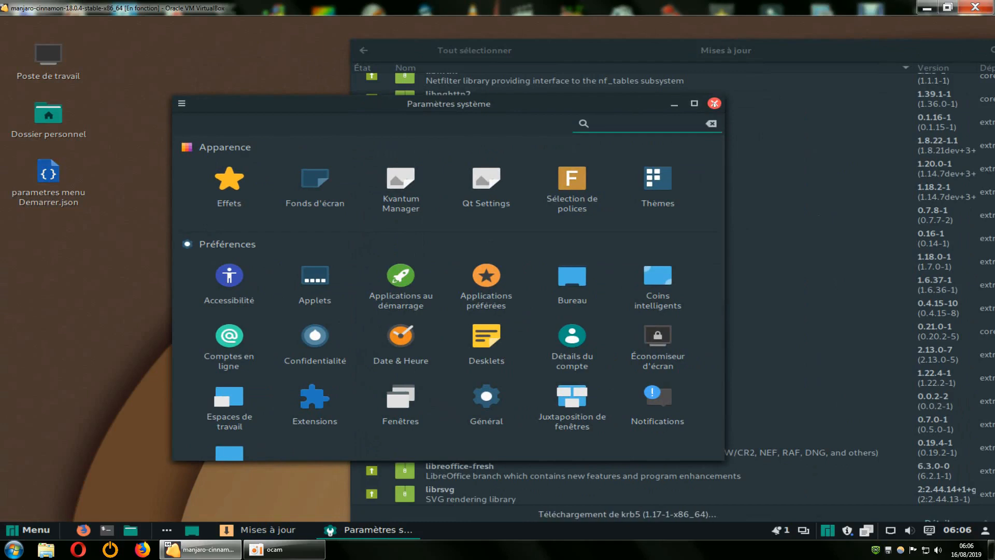
click(714, 103)
Look at the list of all applications and move the updates window back toward the middle of the desktop
click(29, 529)
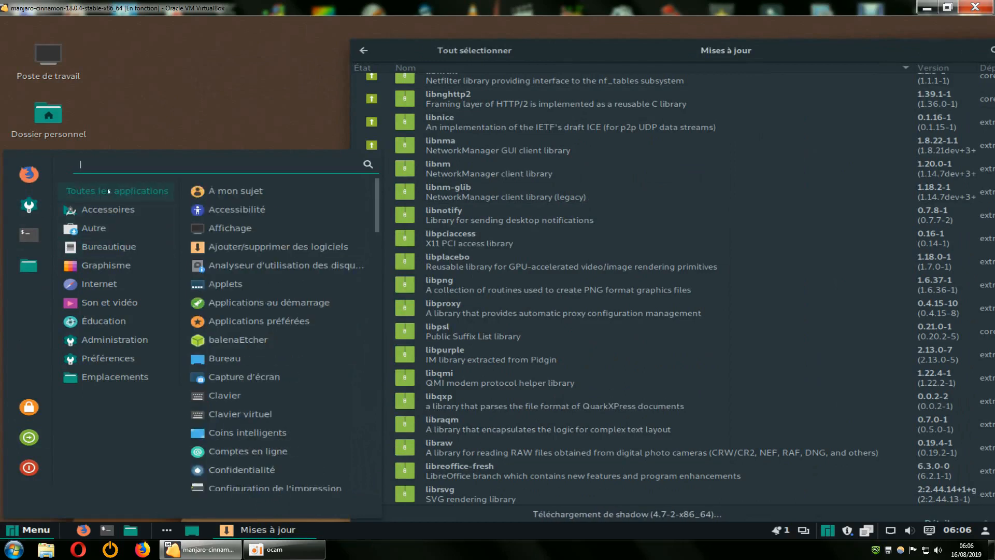
click(213, 111)
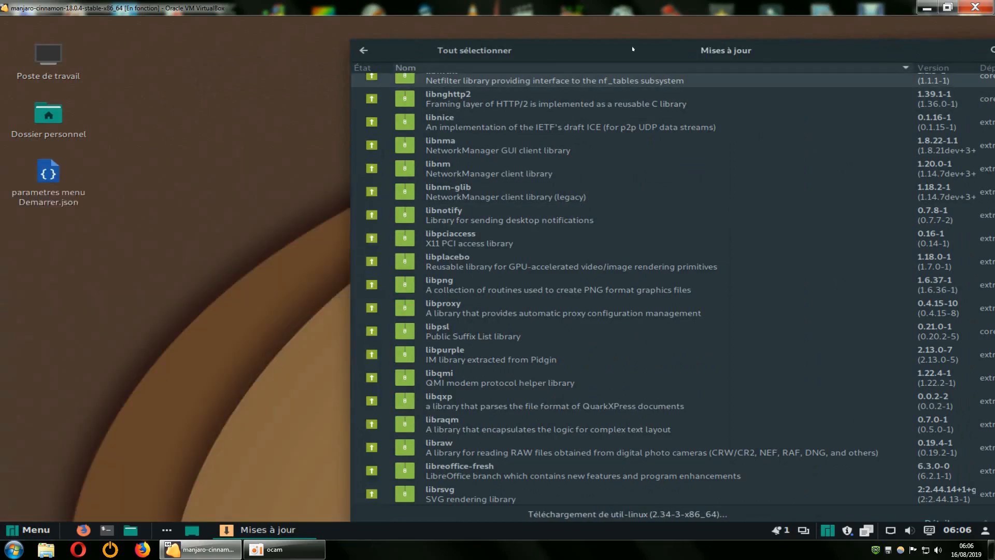
drag(581, 41, 335, 19)
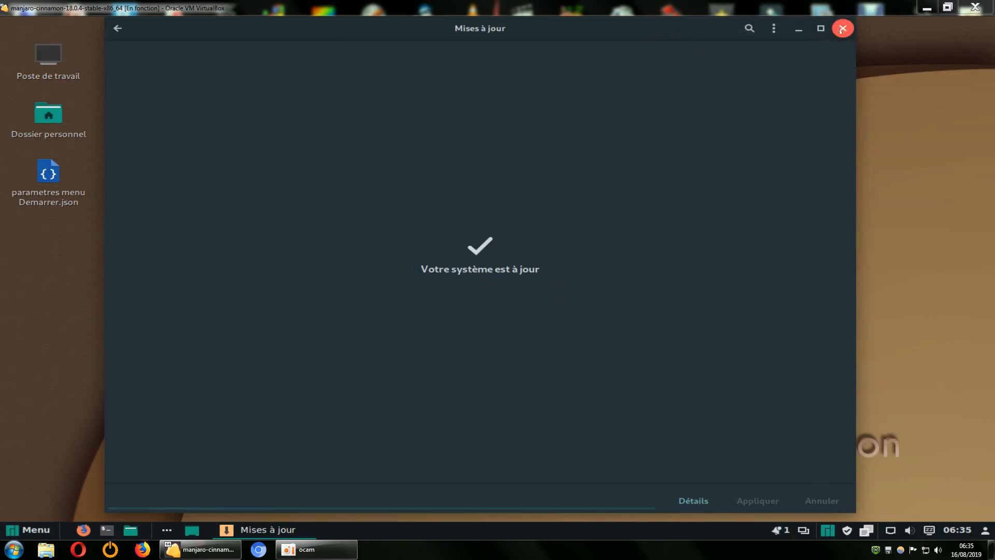
Return to the package manager's main list and check the shortcut options of Pragha and VLC among the sound and video applications
click(115, 30)
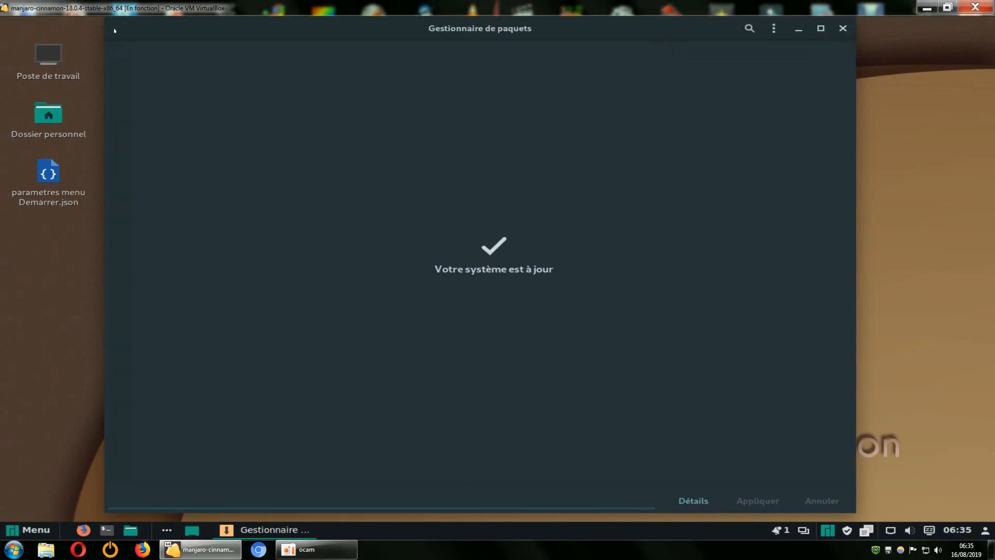
click(18, 530)
mouse_move(115, 300)
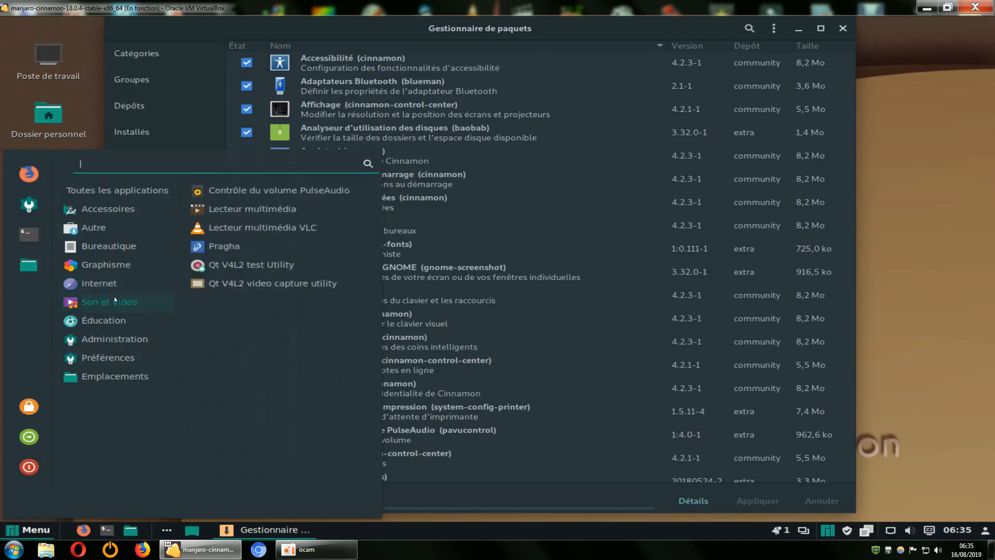
right_click(220, 247)
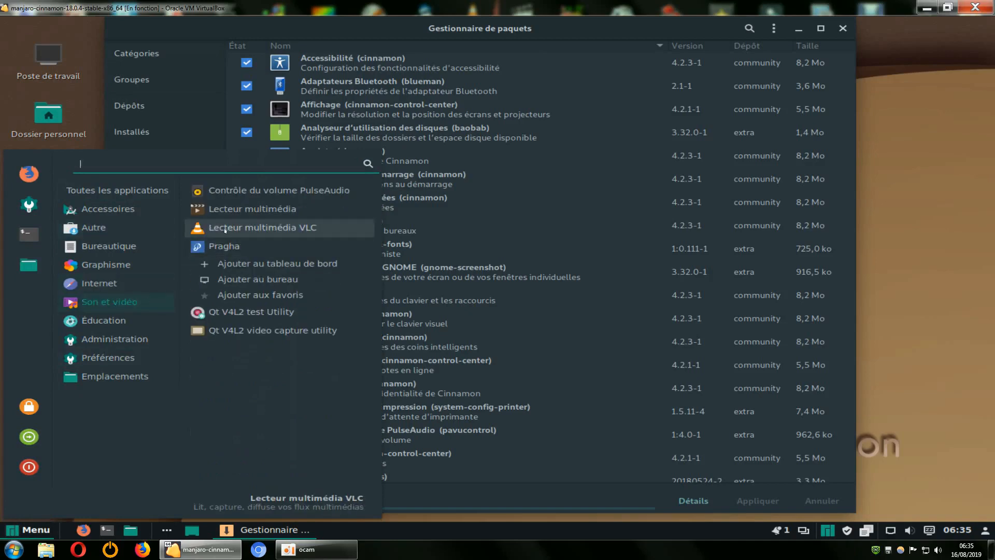
right_click(225, 230)
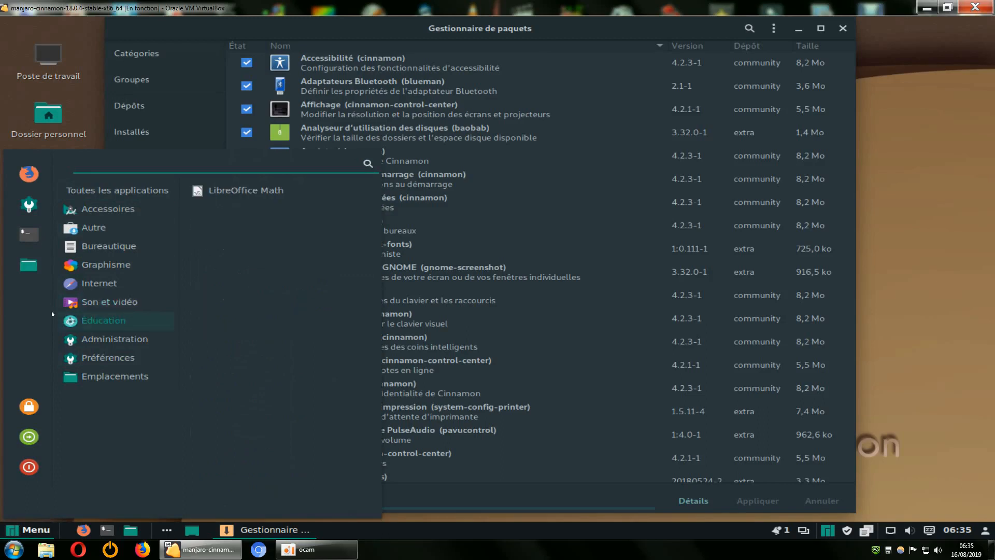
View the system settings again, close them, and browse the application categories
click(29, 206)
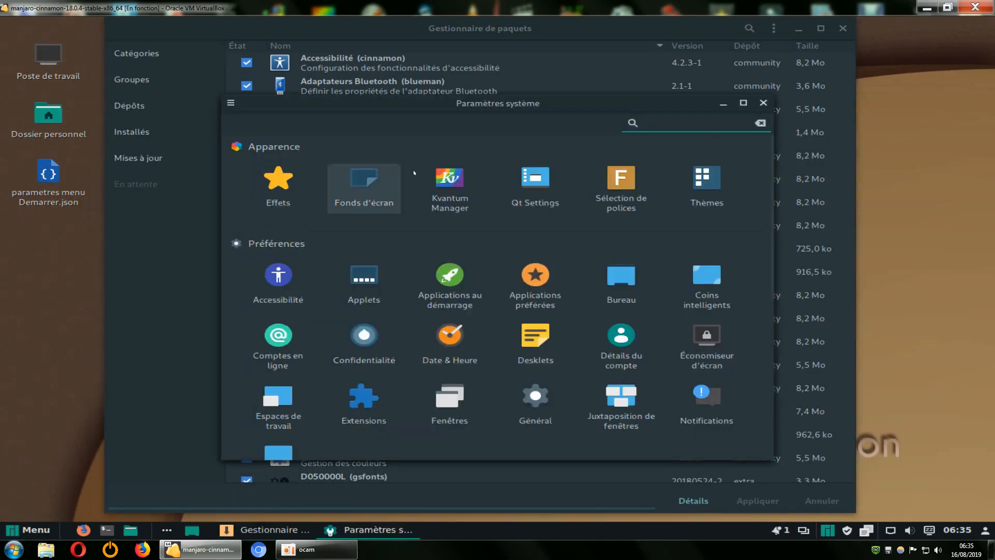
drag(495, 105, 485, 87)
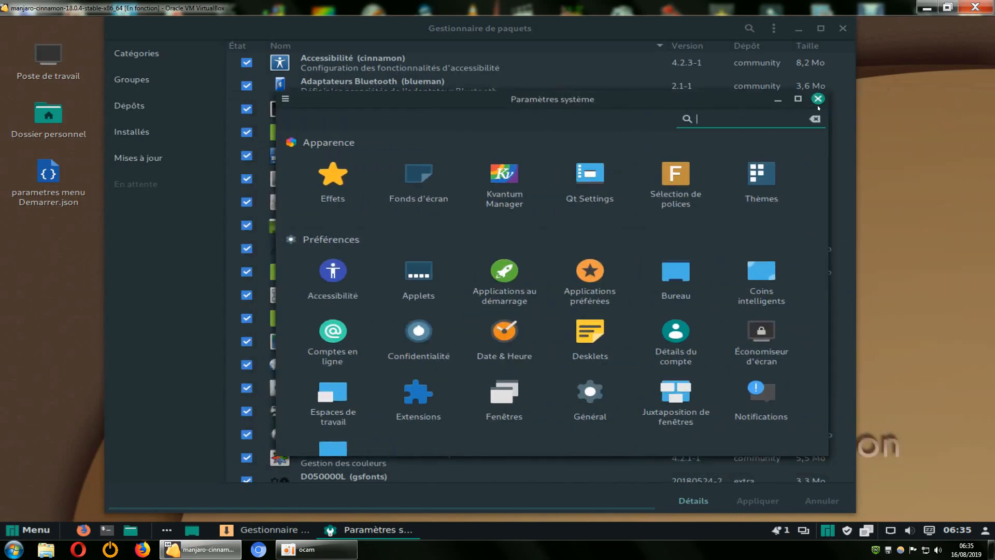
click(812, 100)
click(9, 530)
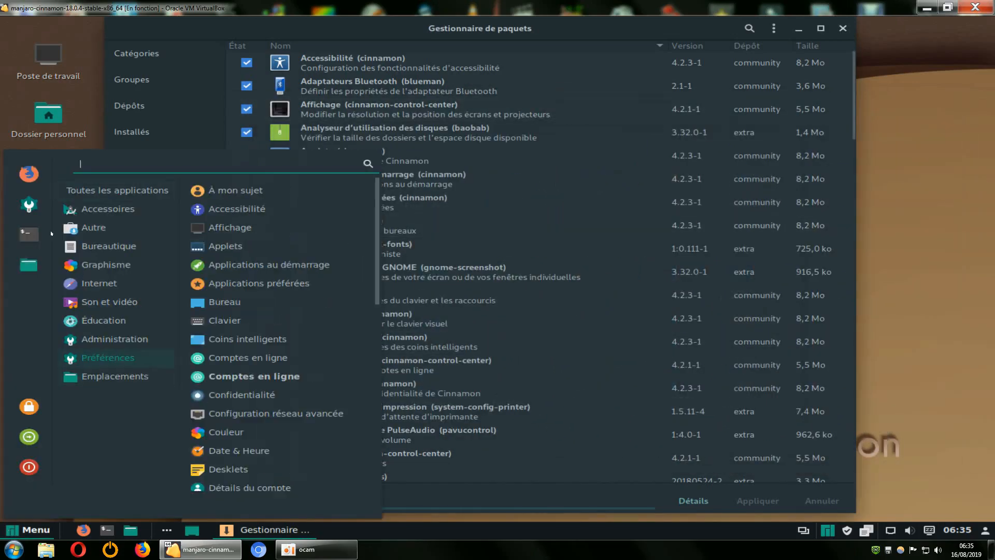
mouse_move(106, 264)
click(874, 241)
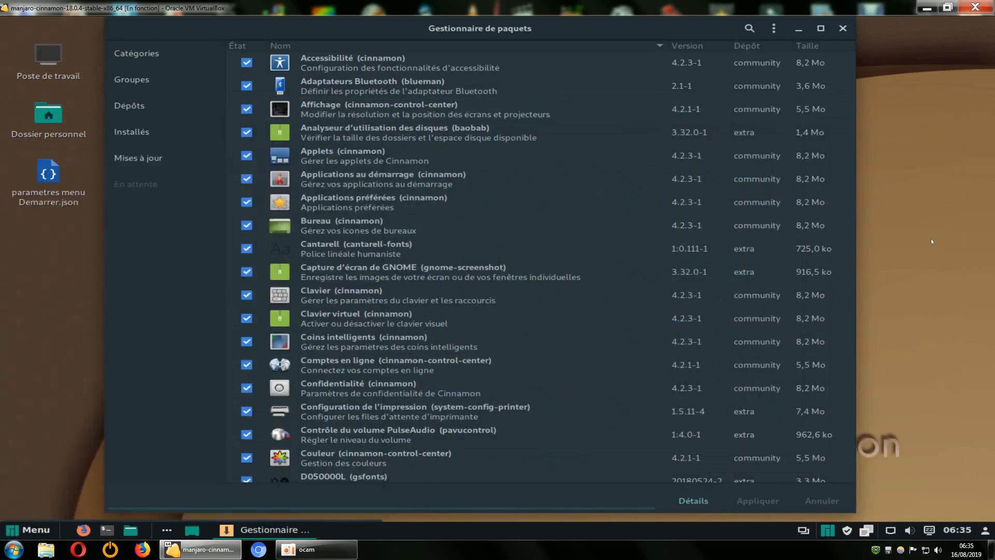
List the installed packages and mark Adaptateurs Bluetooth (blueman) for removal
mouse_move(560, 29)
mouse_down()
mouse_move(582, 32)
mouse_move(568, 37)
mouse_up()
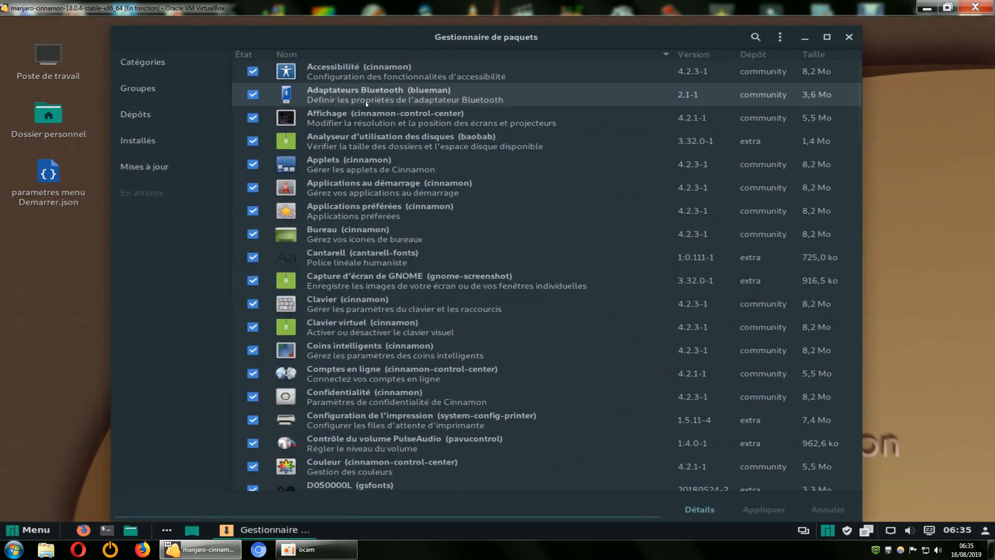
click(147, 139)
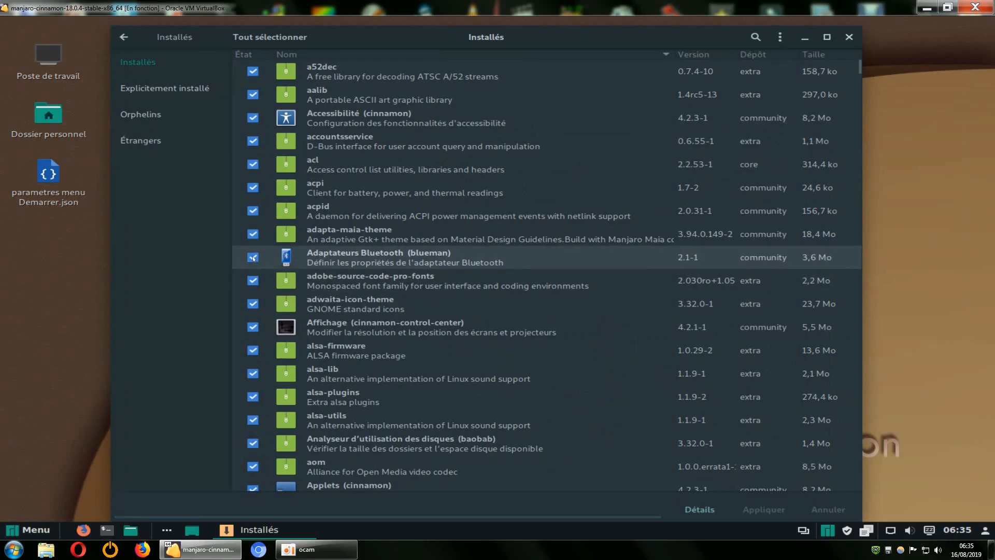
click(253, 257)
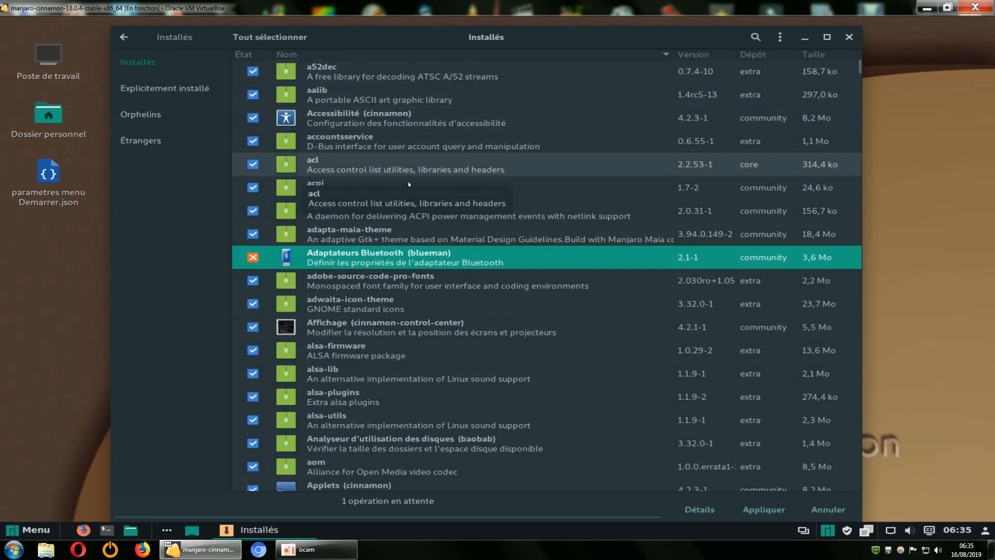
Mark Capture d'écran de GNOME (gnome-screenshot) for removal among the installed packages
scroll(419, 203, down, 3)
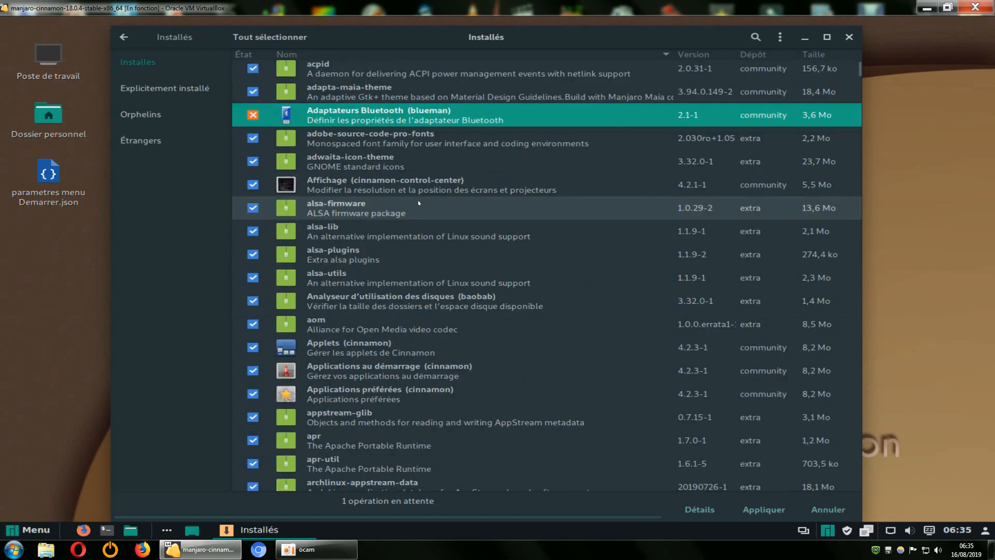
scroll(419, 202, down, 2)
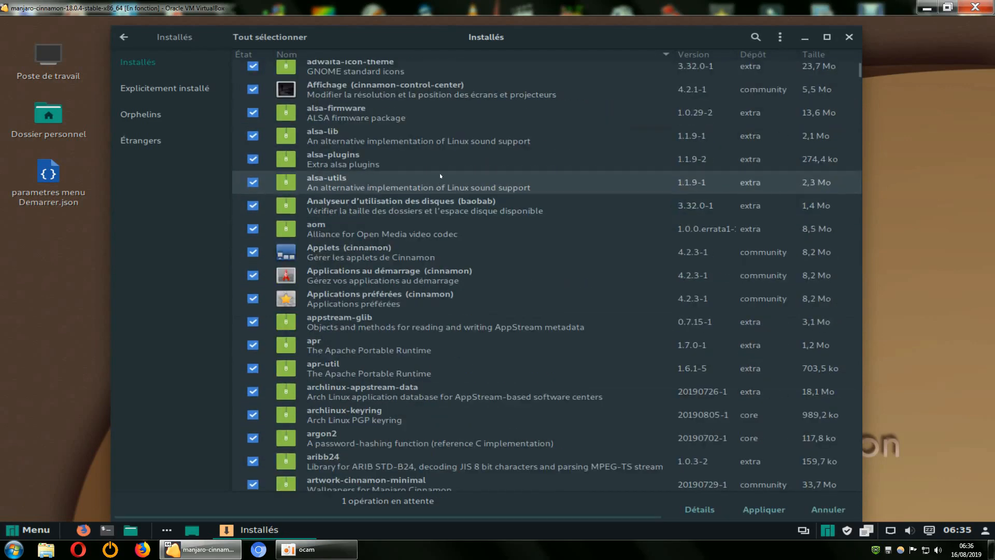
scroll(433, 217, down, 2)
scroll(433, 219, down, 15)
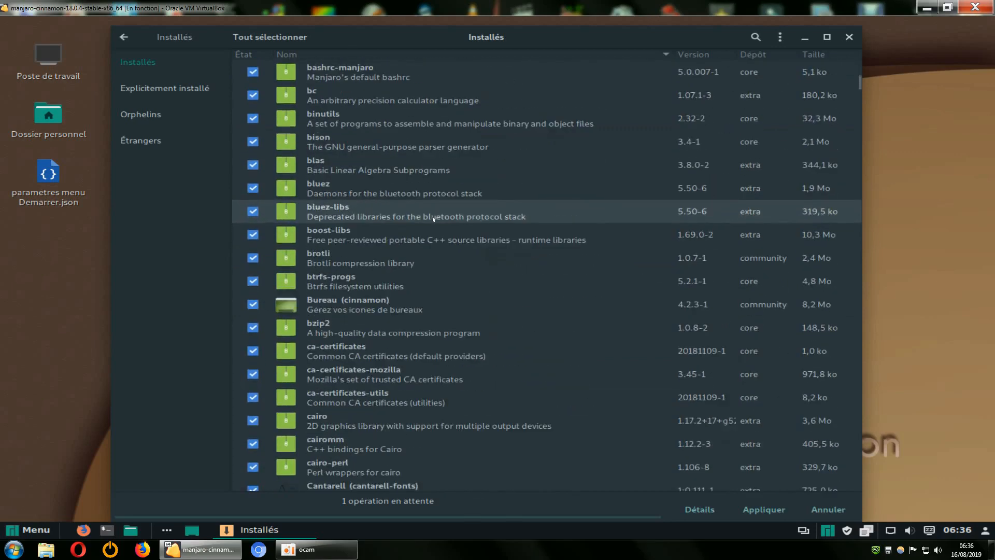
scroll(433, 218, down, 3)
scroll(433, 218, down, 1)
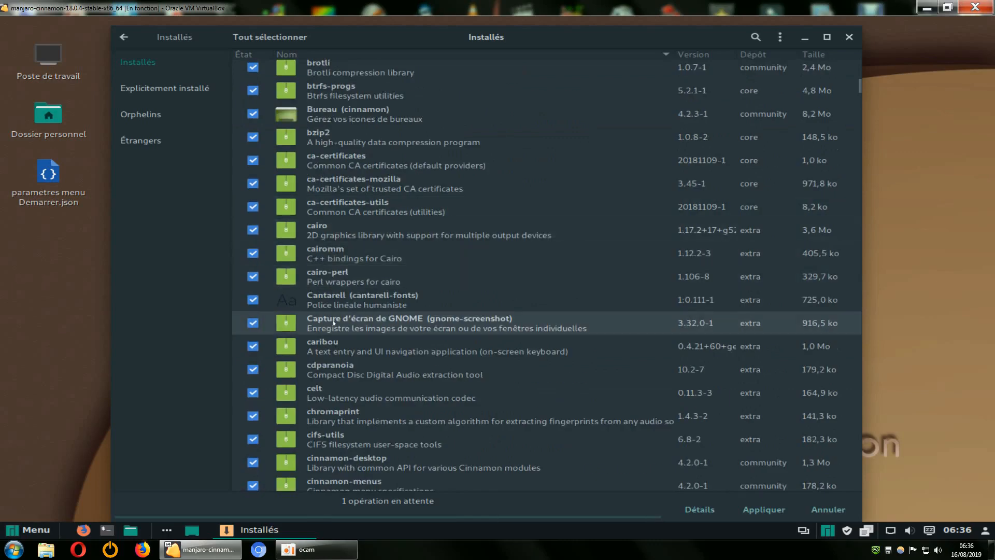
click(252, 323)
Review the installed packages from the start of the list, checking the Bluetooth removal mark and looking for further removable software
scroll(388, 174, up, 15)
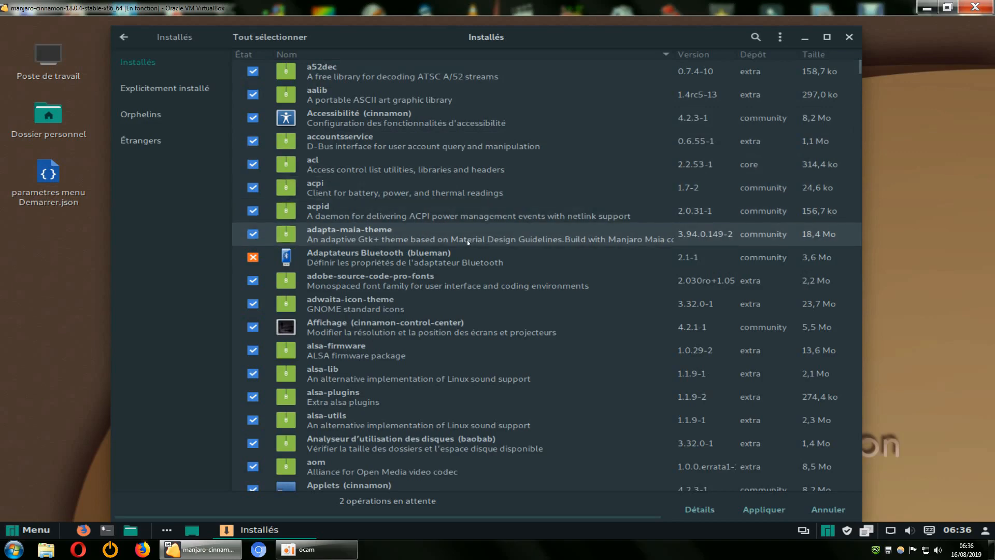
scroll(468, 242, down, 3)
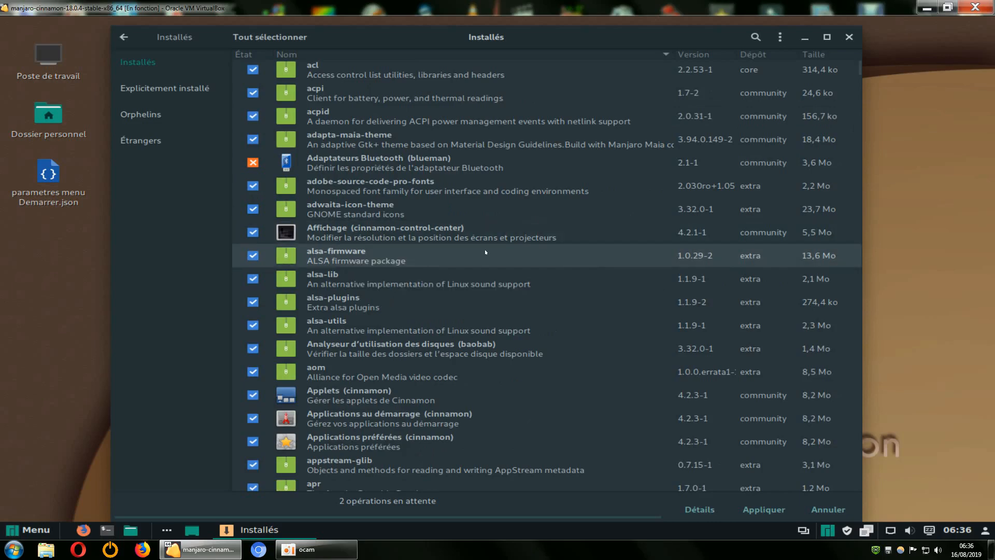
scroll(498, 255, down, 1)
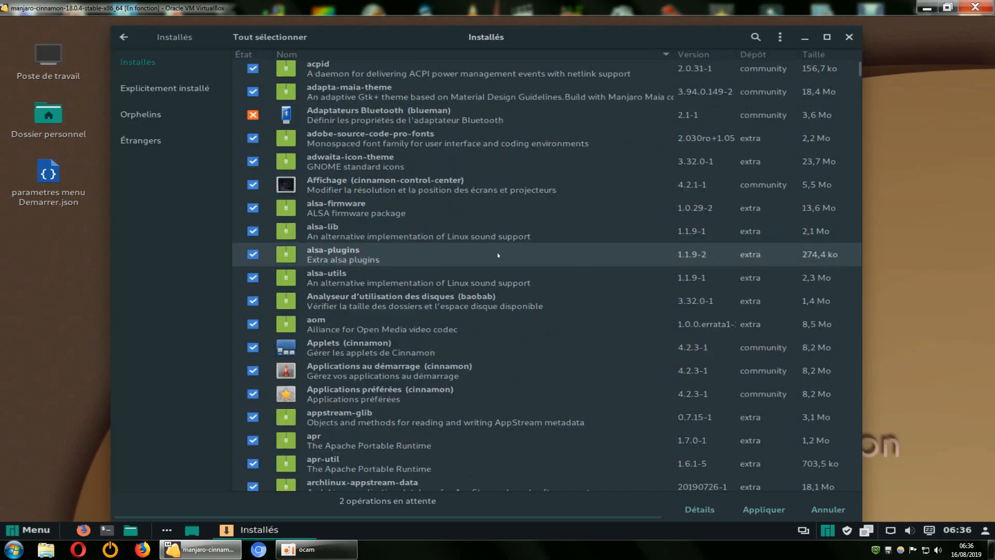
scroll(498, 255, down, 3)
scroll(498, 255, down, 4)
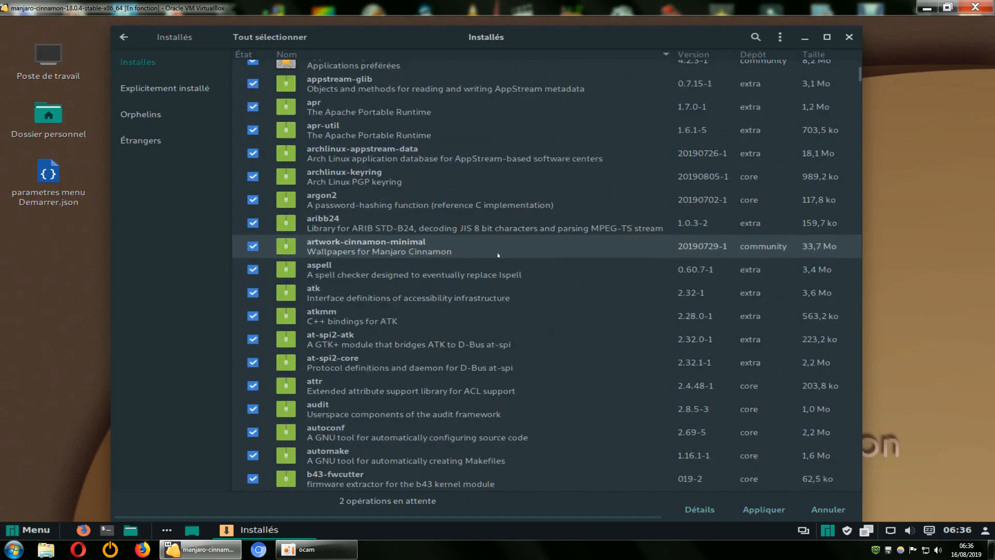
scroll(498, 255, down, 1)
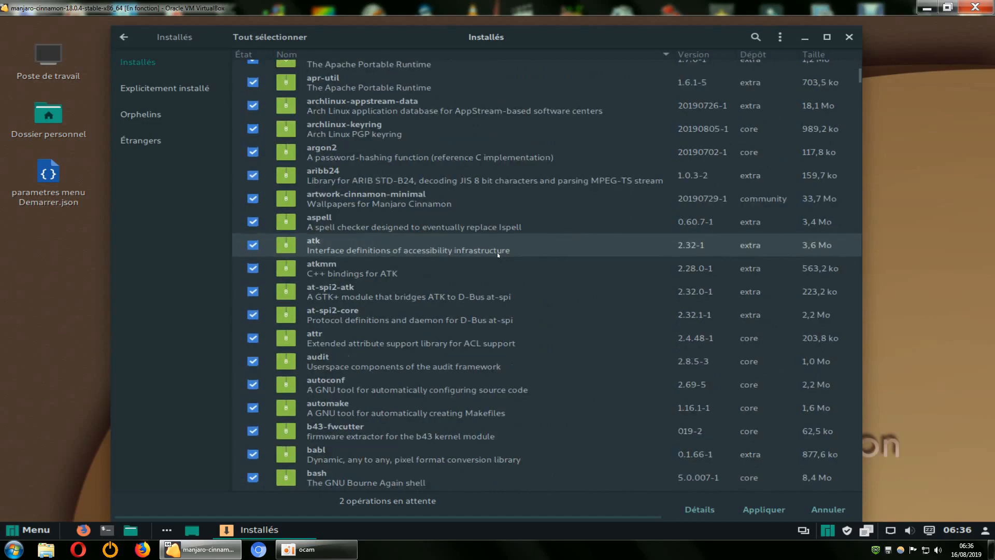
scroll(498, 255, down, 2)
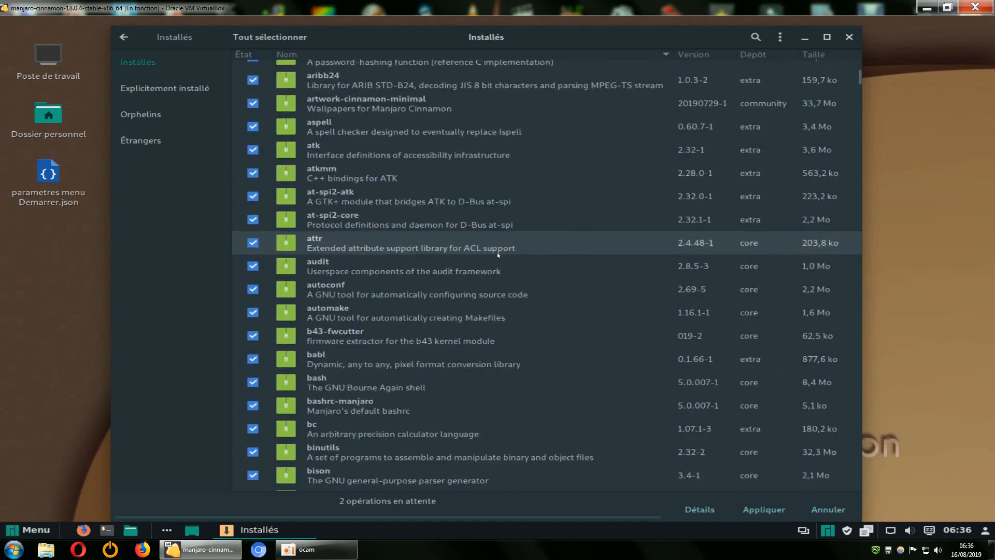
scroll(497, 255, down, 1)
scroll(498, 255, down, 1)
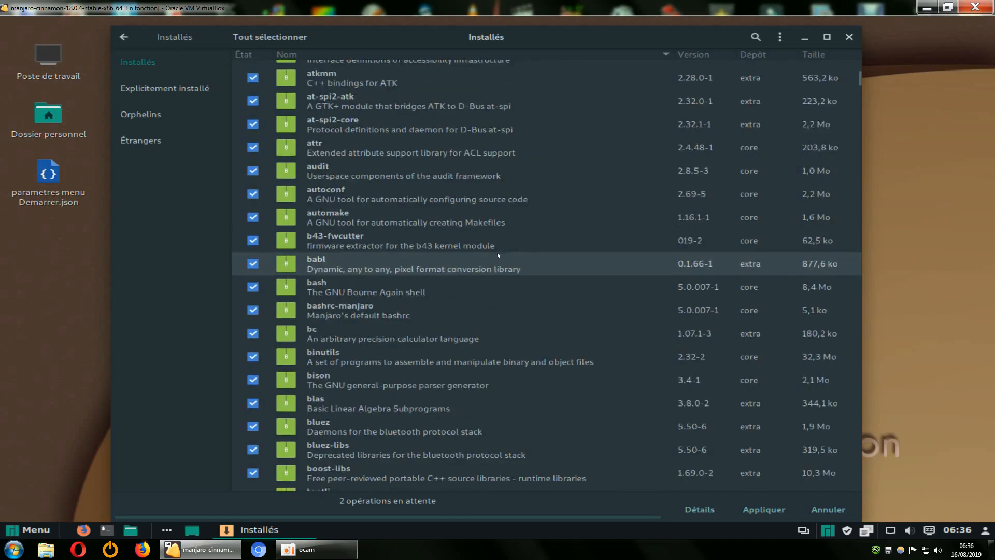
scroll(498, 255, down, 2)
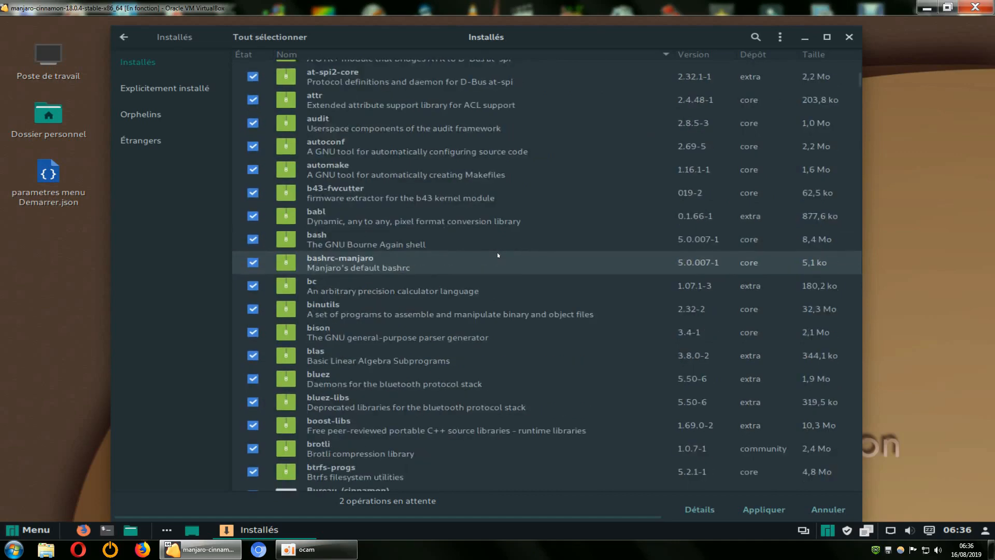
scroll(498, 255, down, 1)
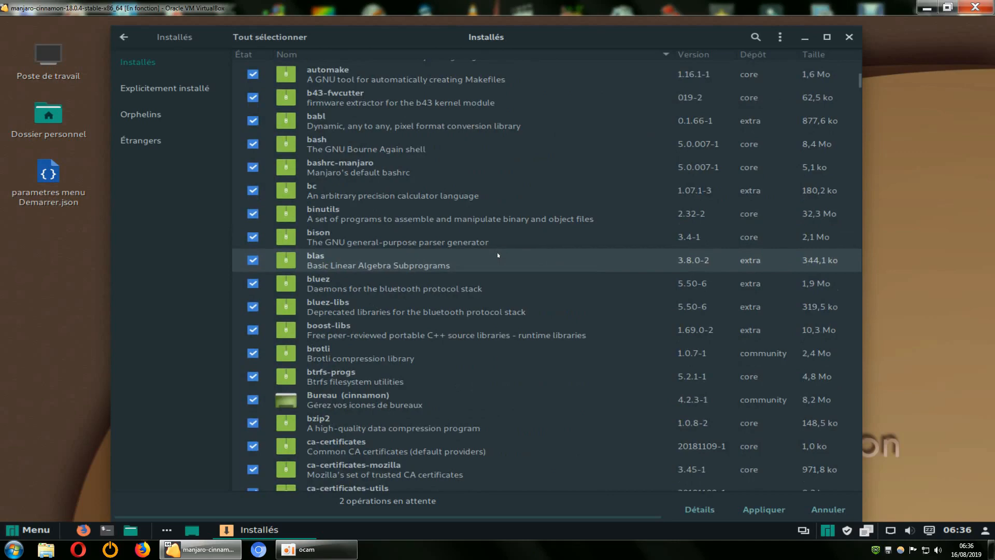
scroll(498, 255, down, 1)
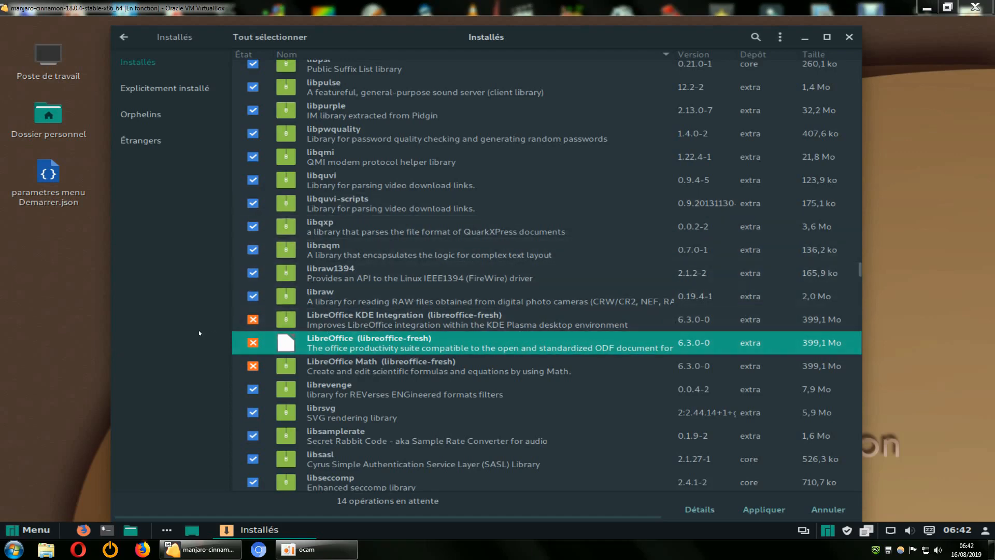
Review the removal marks on the LibreOffice entries, HexChat and HP Device Manager, and look further down the installed packages
scroll(355, 318, up, 3)
scroll(355, 318, down, 6)
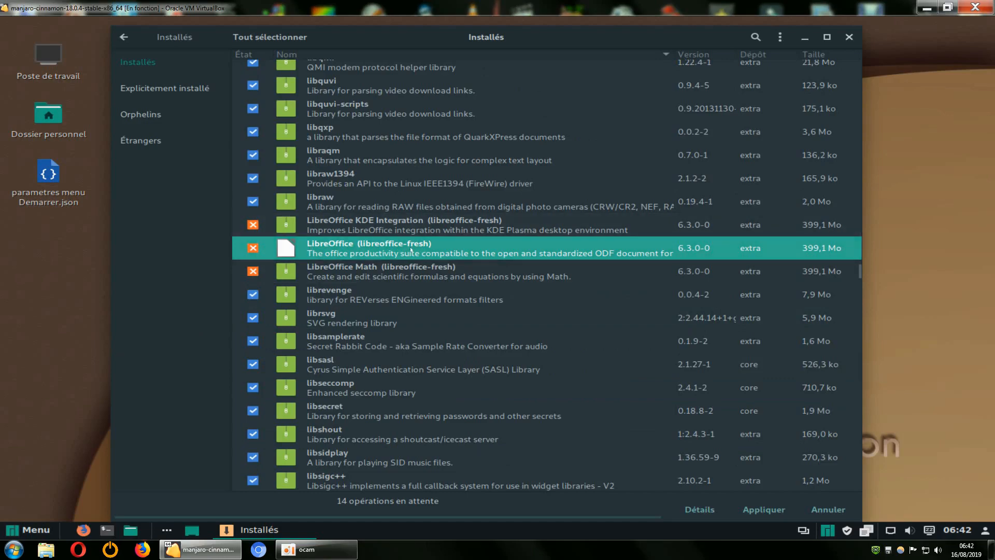
scroll(419, 309, up, 5)
scroll(420, 310, up, 20)
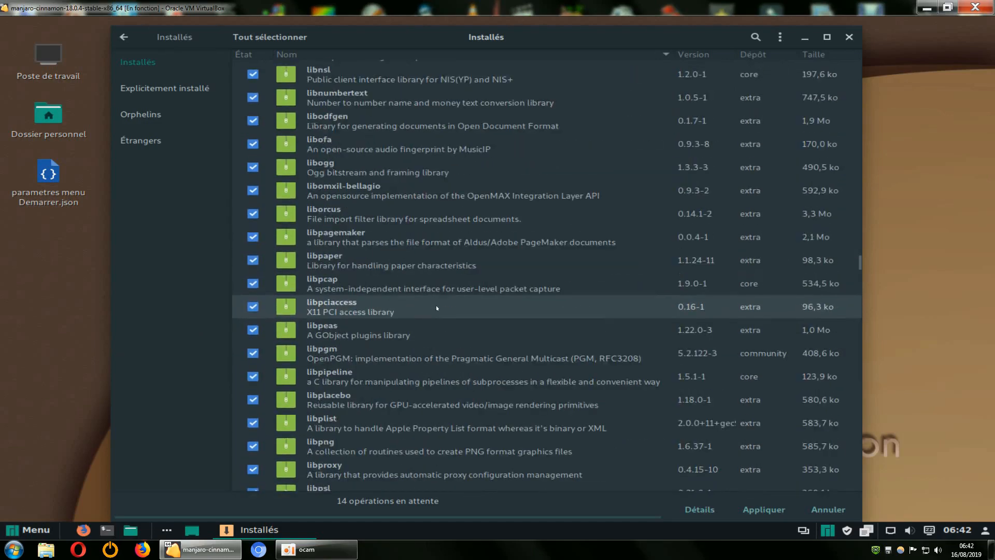
scroll(437, 308, up, 20)
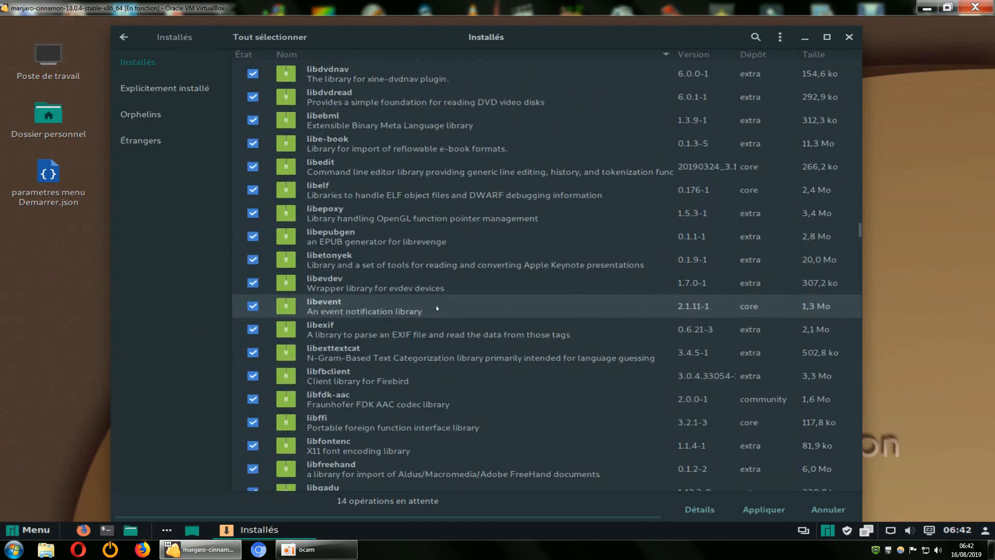
scroll(437, 308, up, 20)
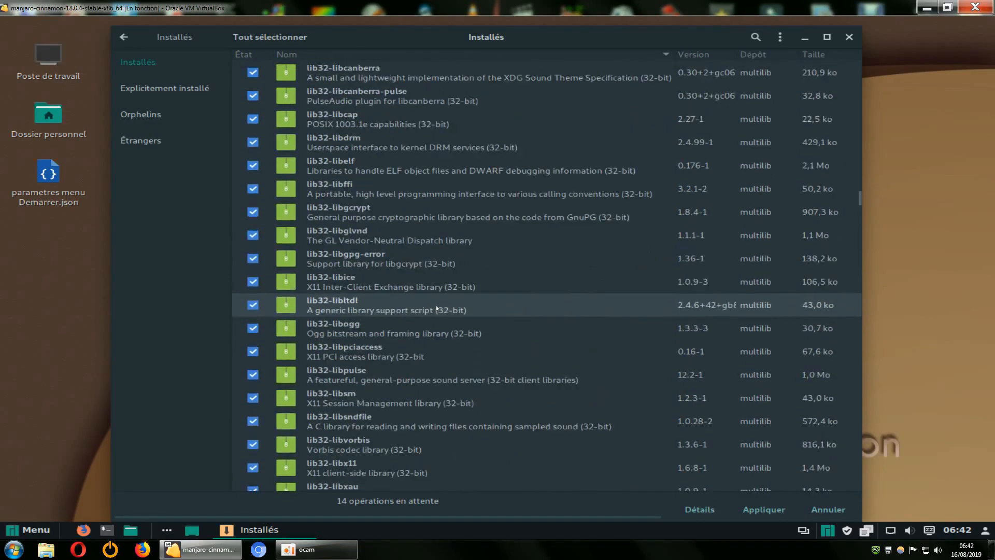
scroll(437, 308, up, 12)
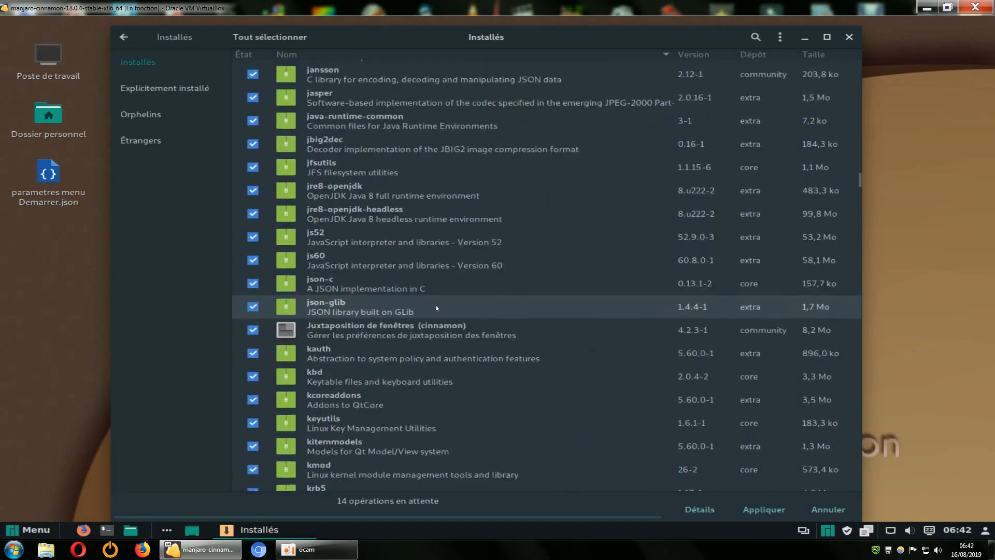
scroll(436, 308, up, 5)
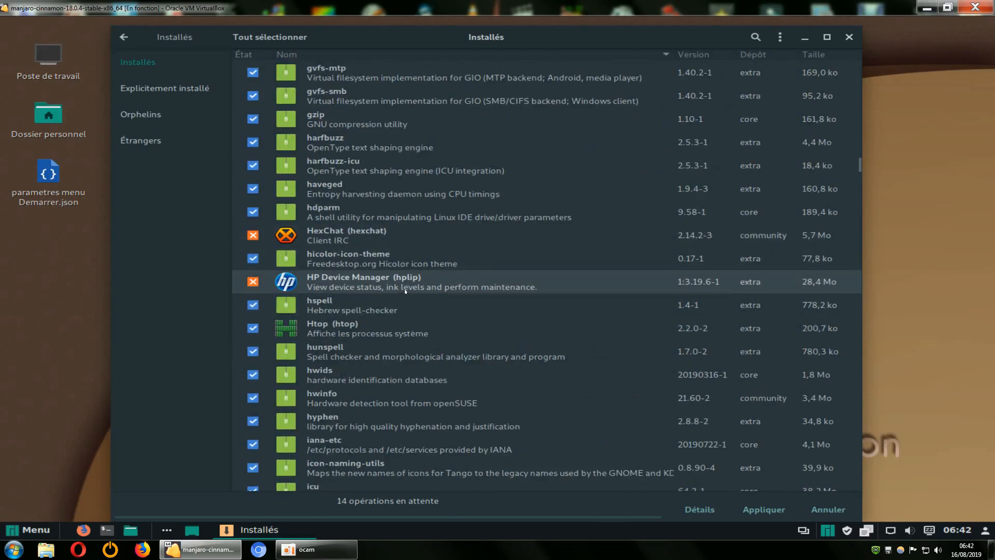
scroll(405, 291, down, 20)
scroll(514, 330, down, 20)
scroll(514, 330, down, 10)
scroll(514, 329, down, 15)
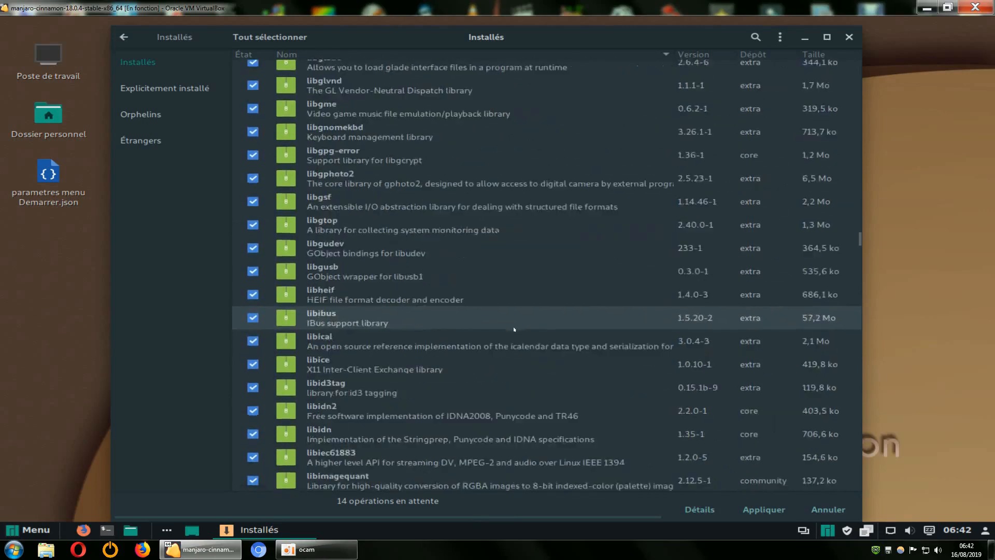
scroll(514, 328, down, 1)
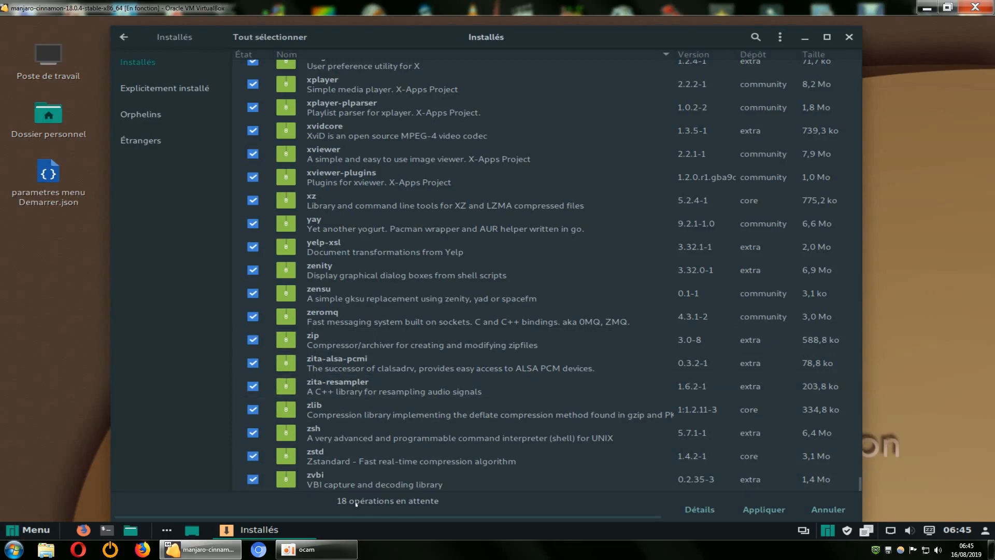
Review the installed packages from the end of the list back to Thunderbird, looking for removal marks
scroll(409, 425, up, 5)
scroll(410, 425, up, 8)
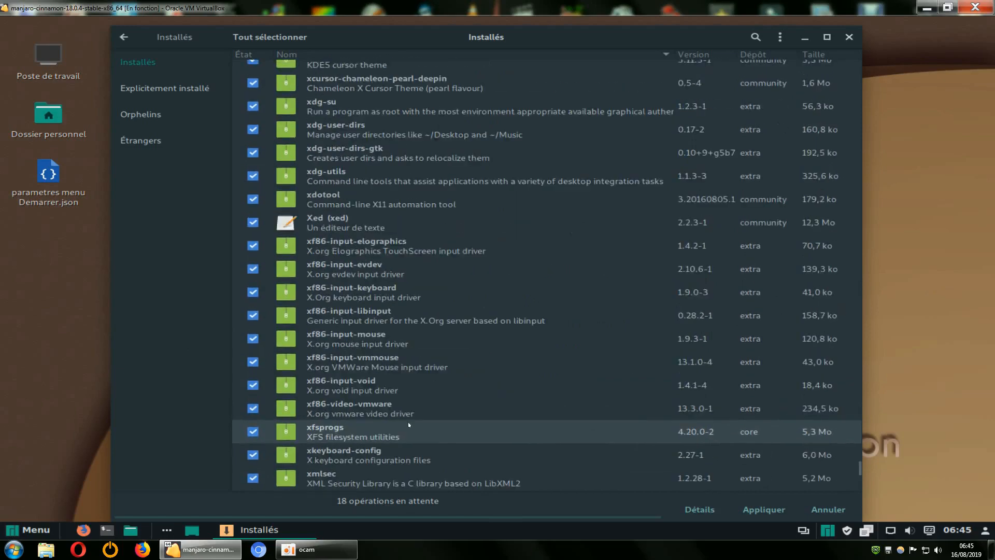
scroll(409, 425, up, 2)
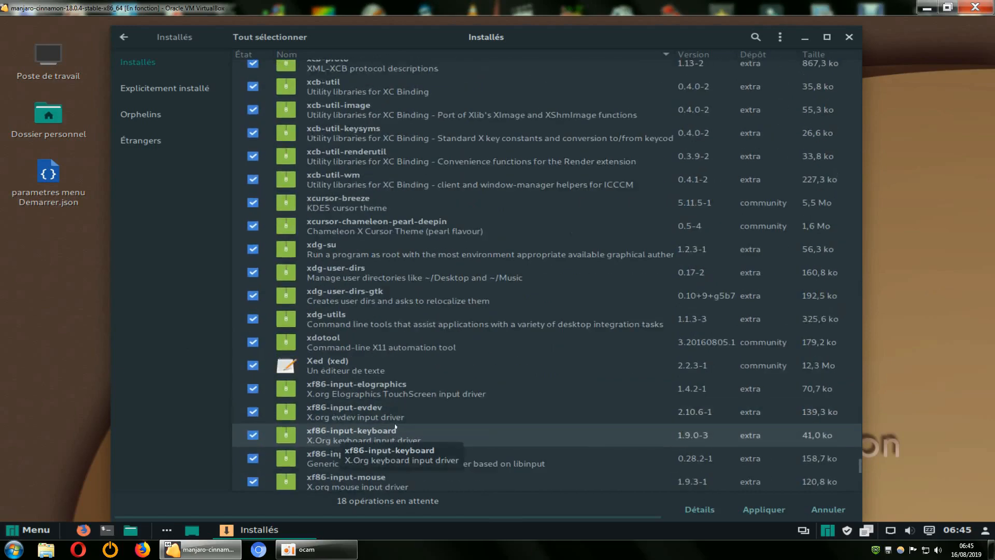
scroll(395, 427, up, 3)
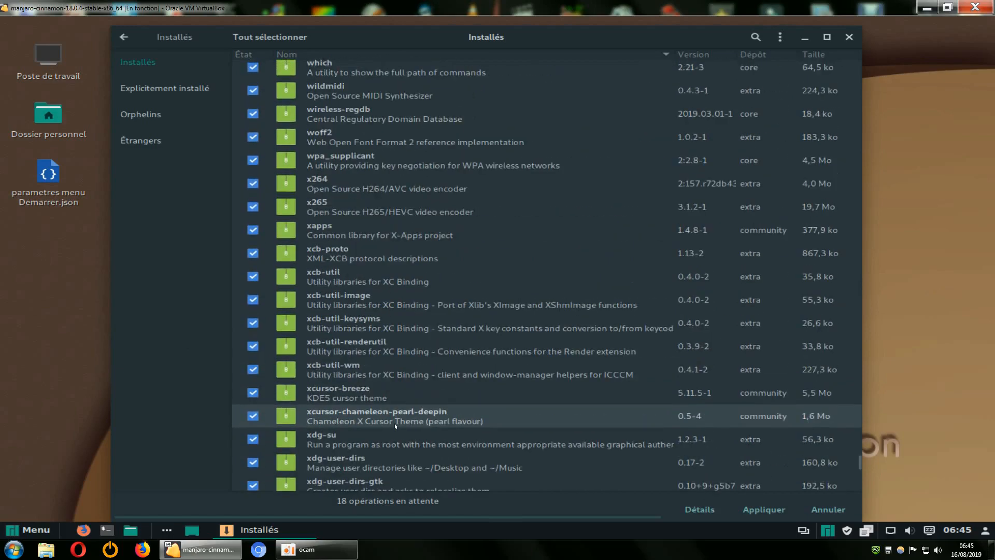
scroll(395, 426, up, 6)
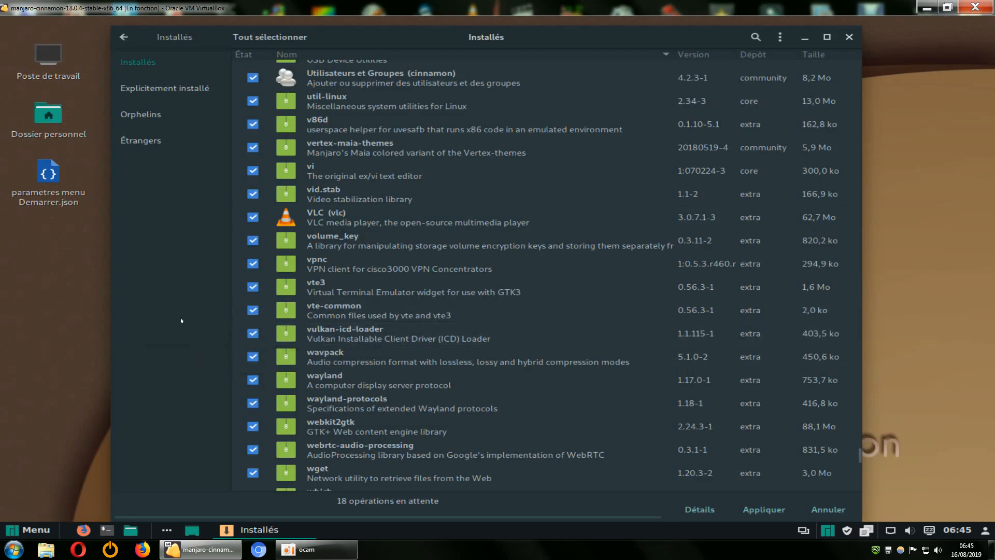
scroll(416, 275, up, 1)
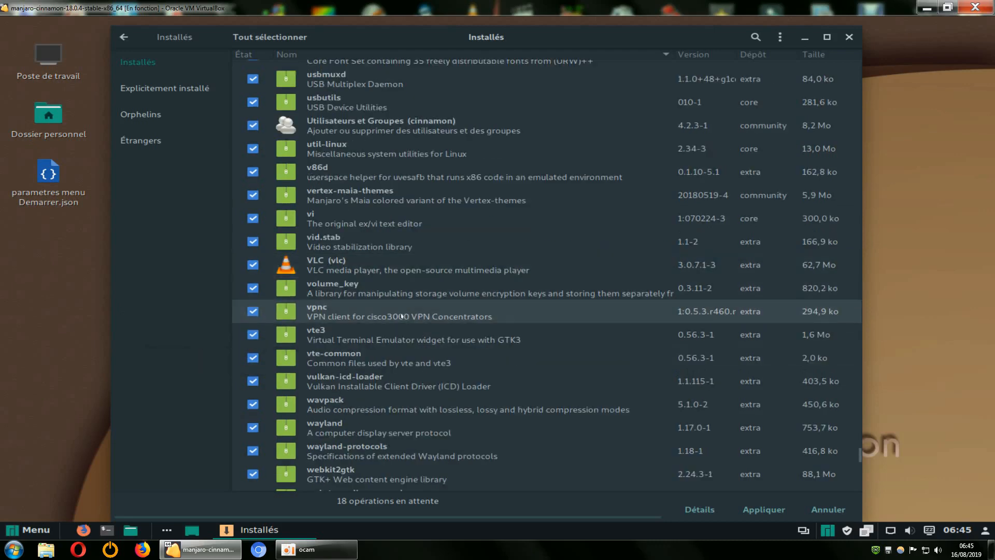
scroll(363, 314, up, 3)
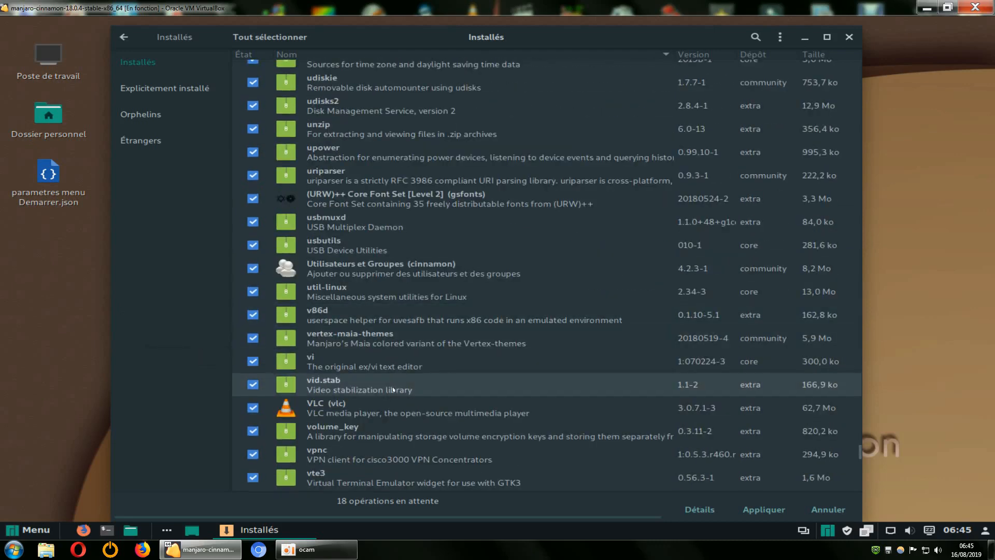
scroll(393, 389, up, 7)
scroll(393, 389, up, 3)
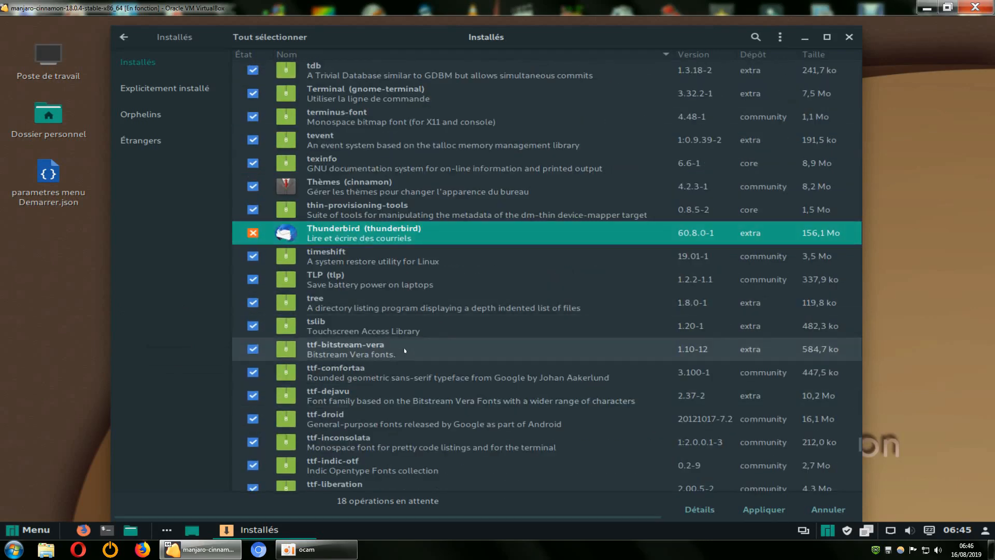
Unmark Thunderbird (thunderbird) and mark it for removal again
scroll(407, 358, up, 4)
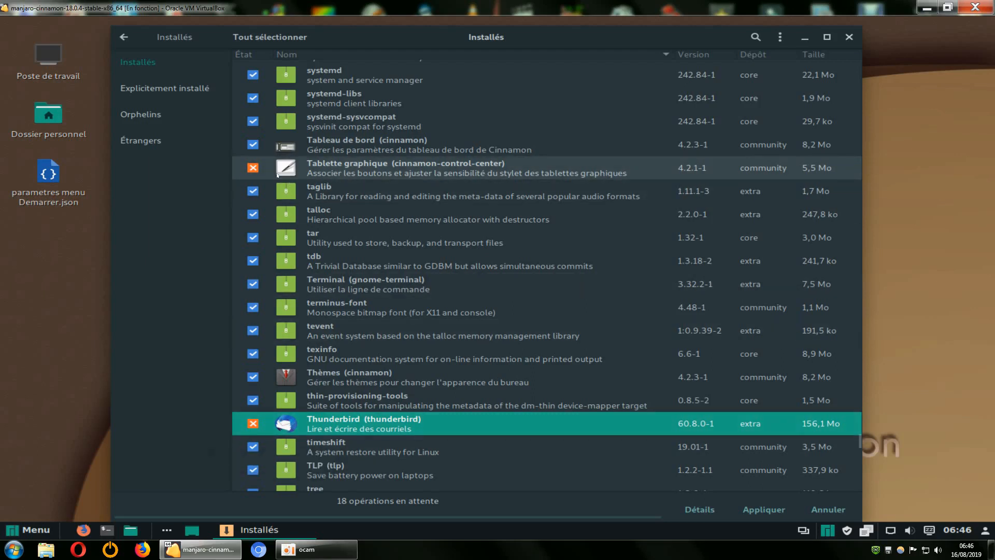
click(252, 423)
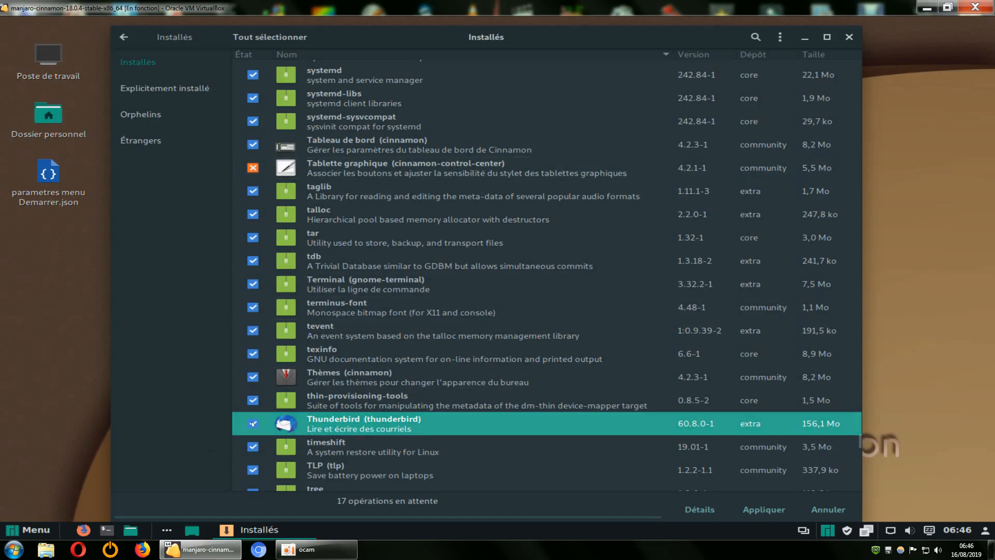
click(252, 424)
Cancel the removal mark of Réseau (cinnamon-control-center) and check the Tablette graphique entry of the same package
scroll(311, 234, up, 3)
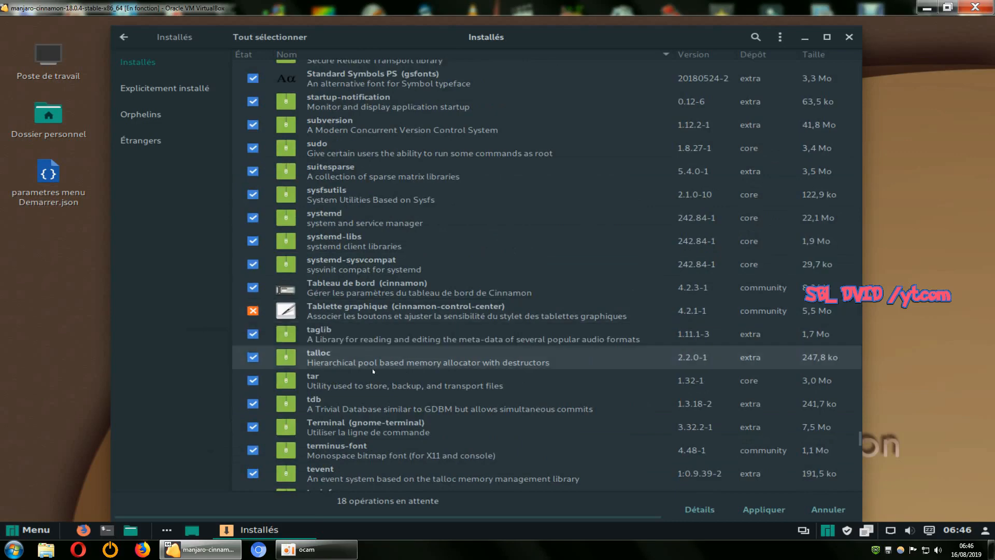
scroll(380, 317, up, 10)
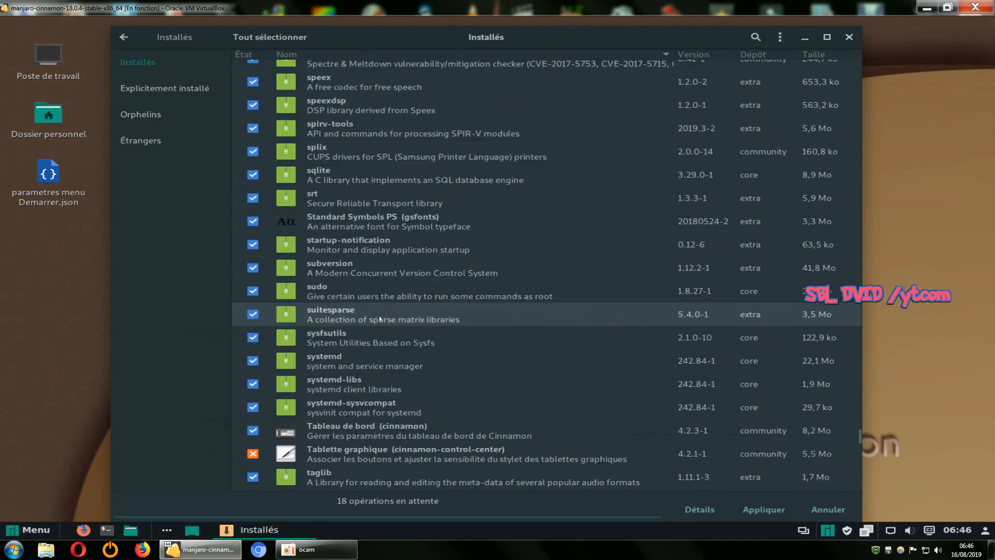
scroll(380, 318, up, 6)
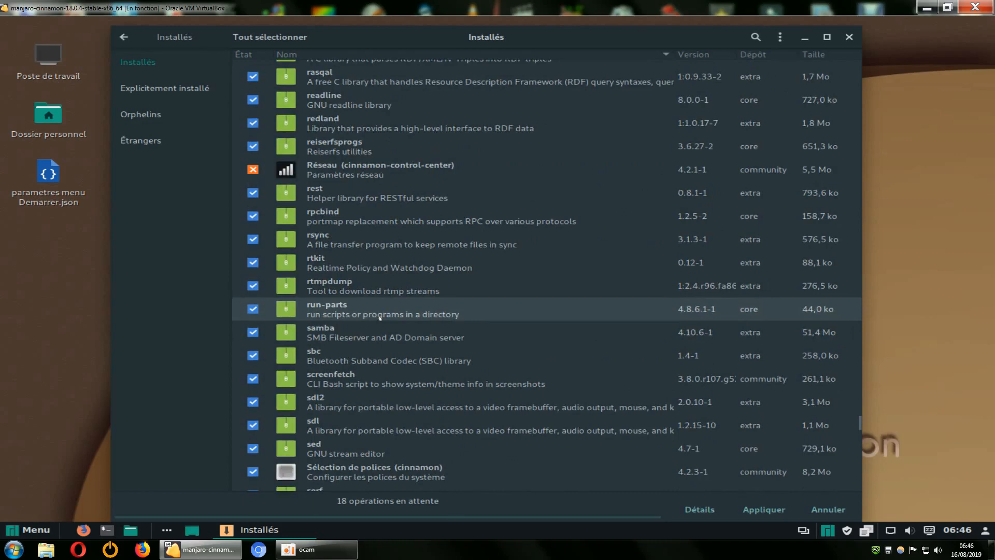
click(252, 169)
scroll(359, 352, down, 8)
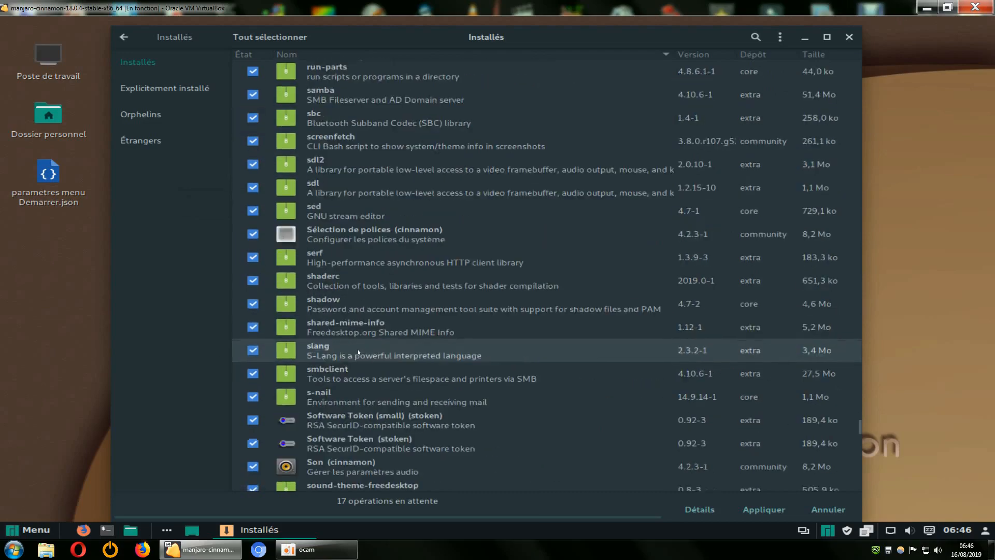
scroll(359, 351, down, 9)
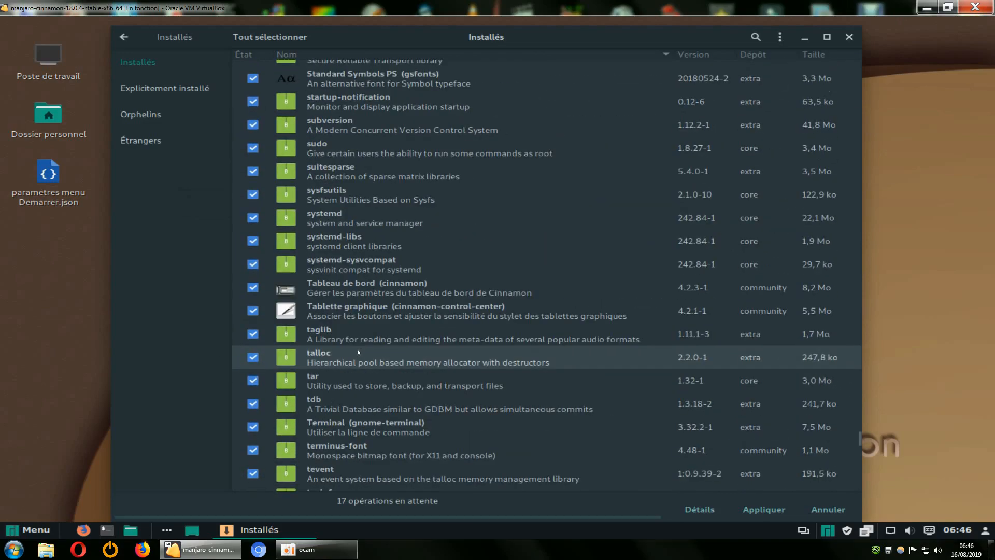
scroll(358, 363, up, 9)
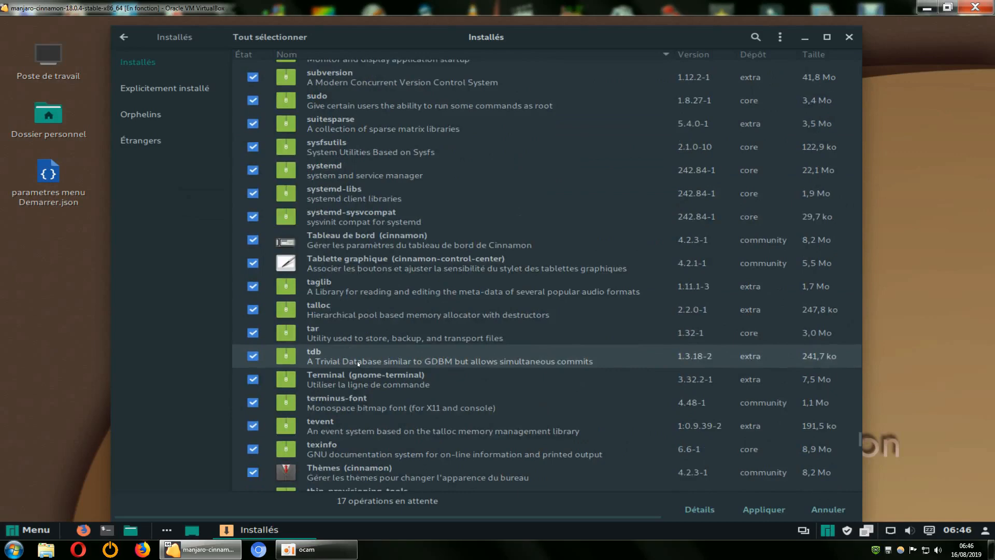
scroll(358, 364, up, 8)
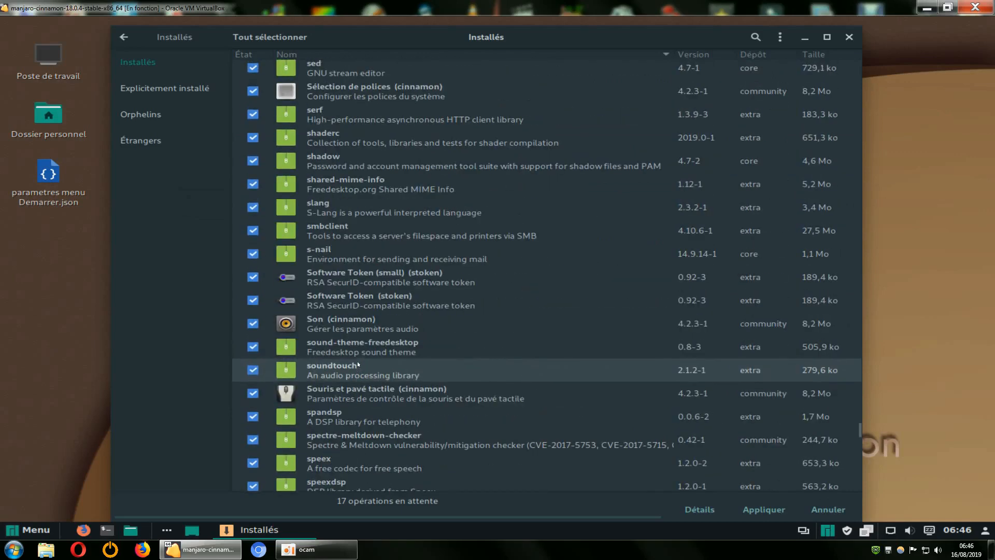
scroll(358, 364, up, 3)
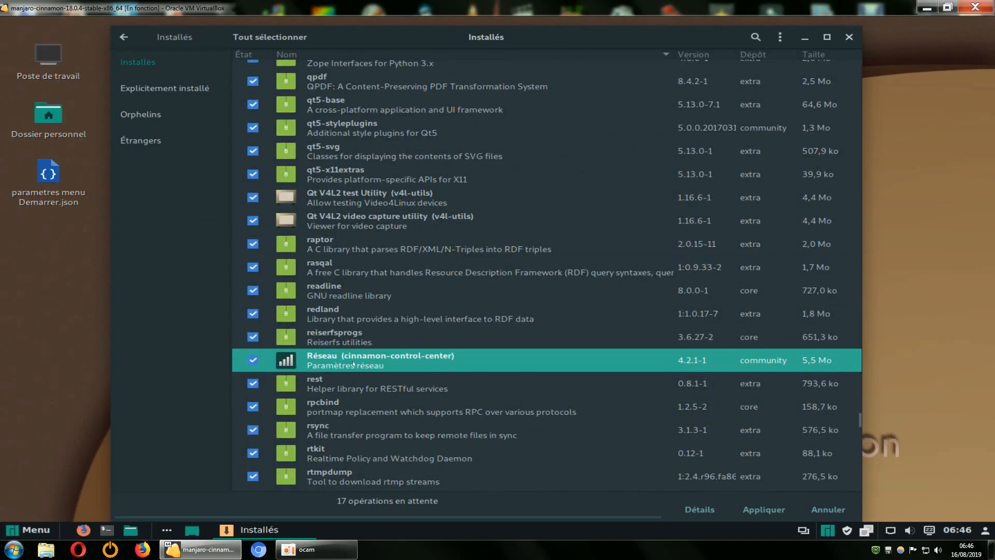
Review the removal marks on the packages listed before Réseau, including Pragha, Pidgin and manjaro-printer
scroll(358, 366, up, 1)
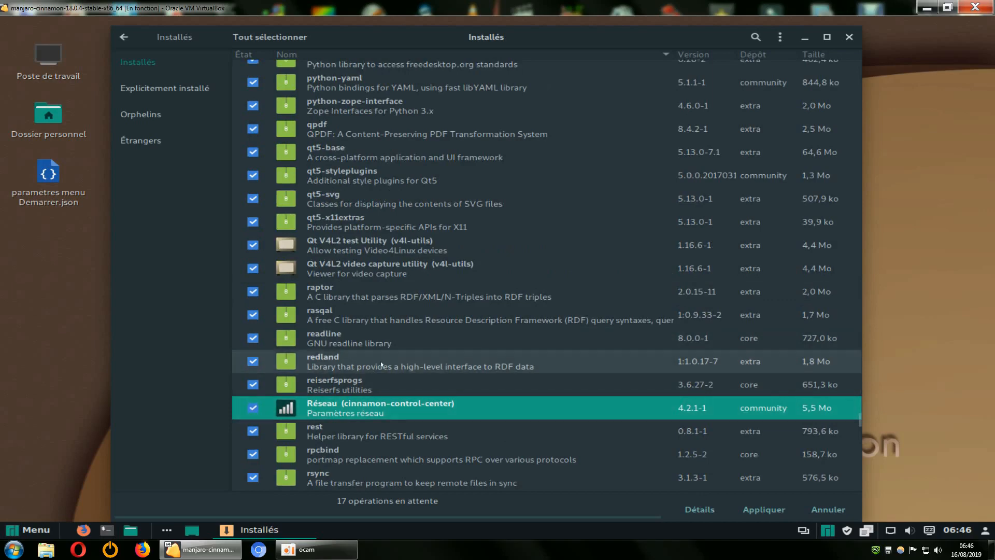
scroll(361, 415, up, 5)
scroll(366, 435, up, 10)
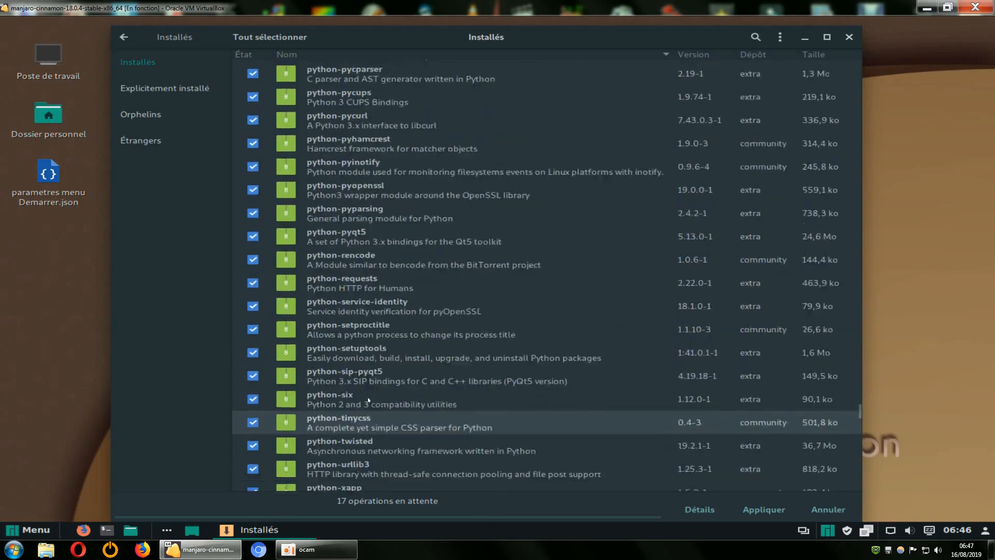
scroll(368, 398, up, 12)
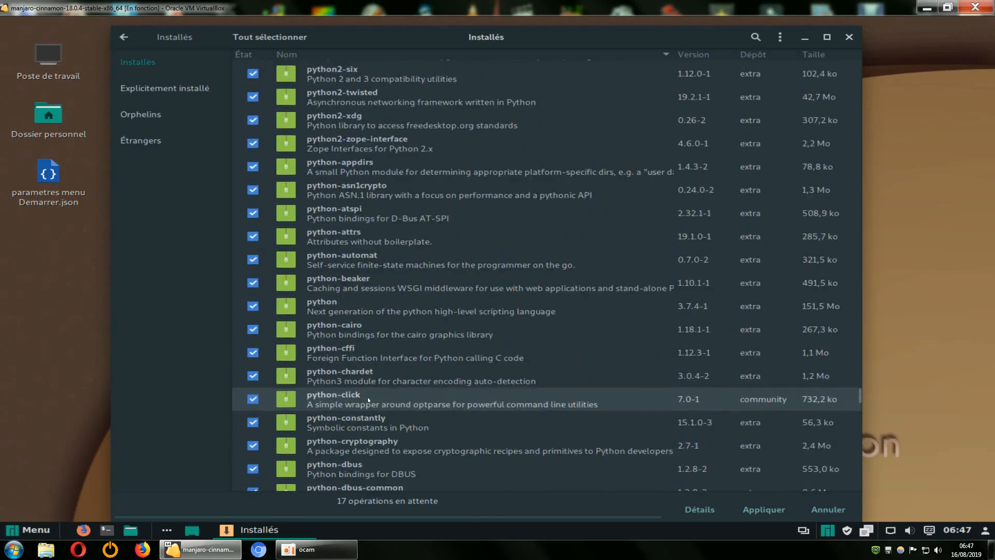
scroll(368, 399, up, 4)
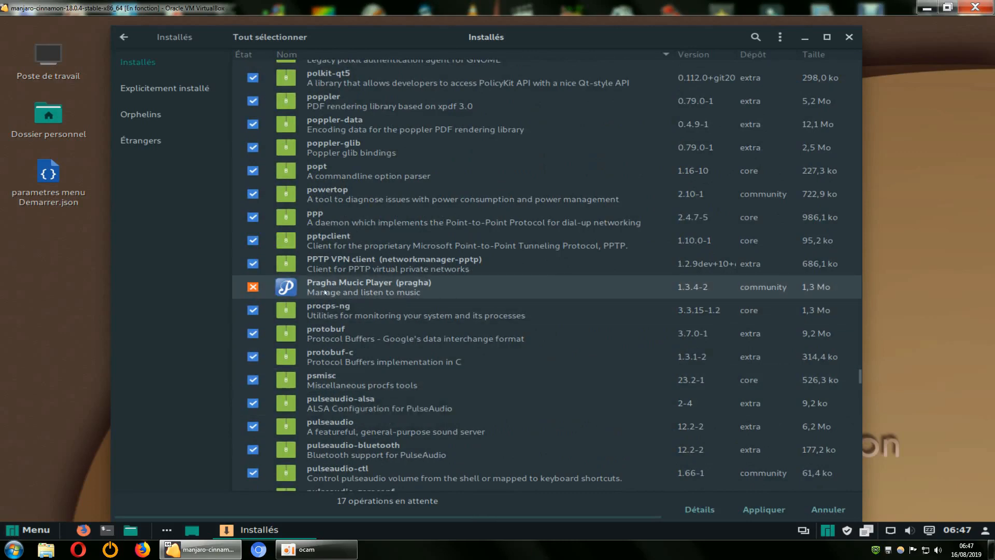
scroll(365, 342, up, 2)
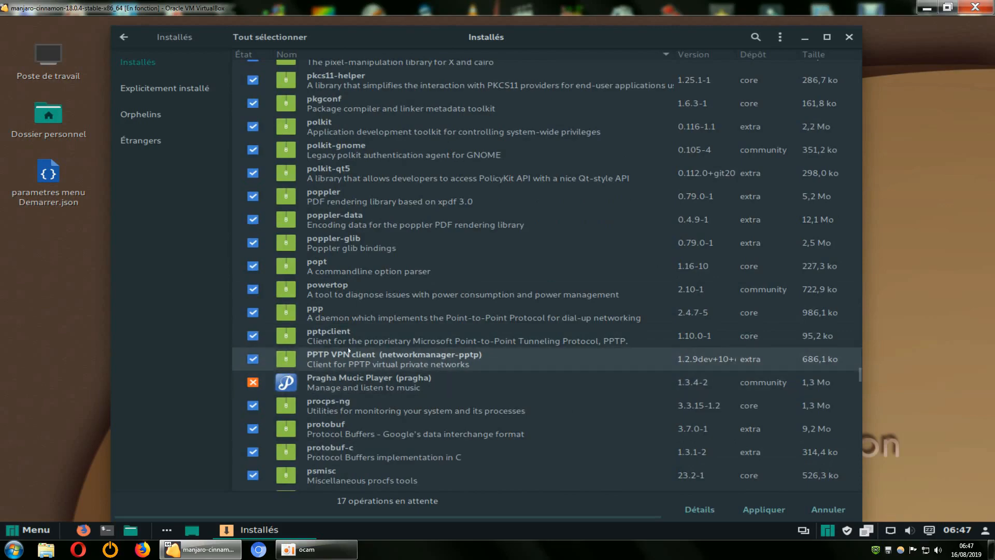
scroll(358, 357, up, 8)
scroll(352, 353, up, 15)
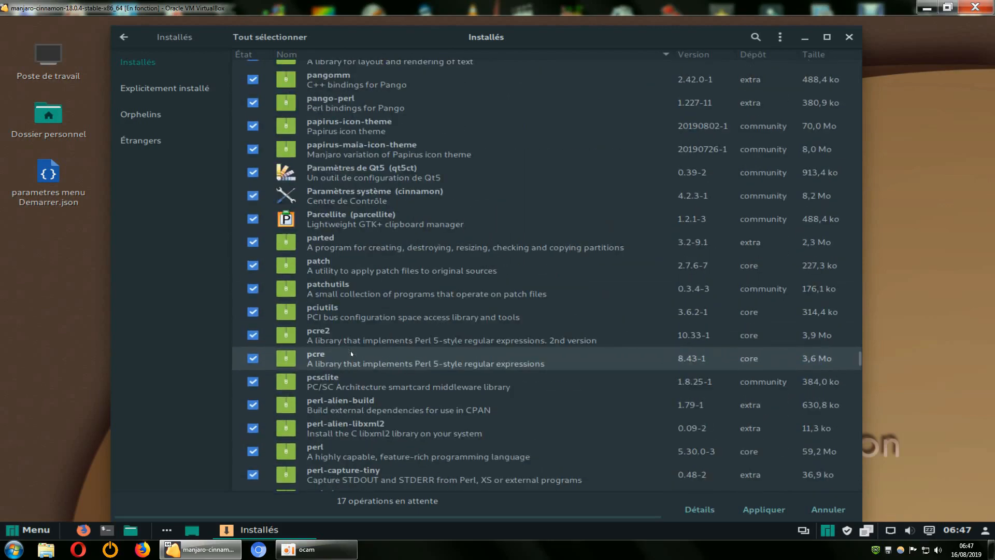
scroll(351, 353, up, 15)
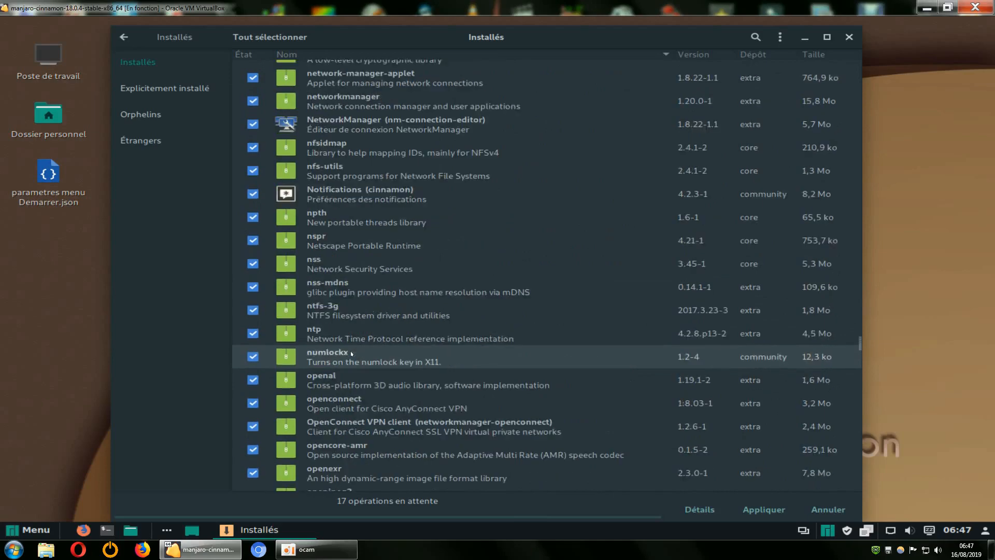
scroll(352, 353, up, 10)
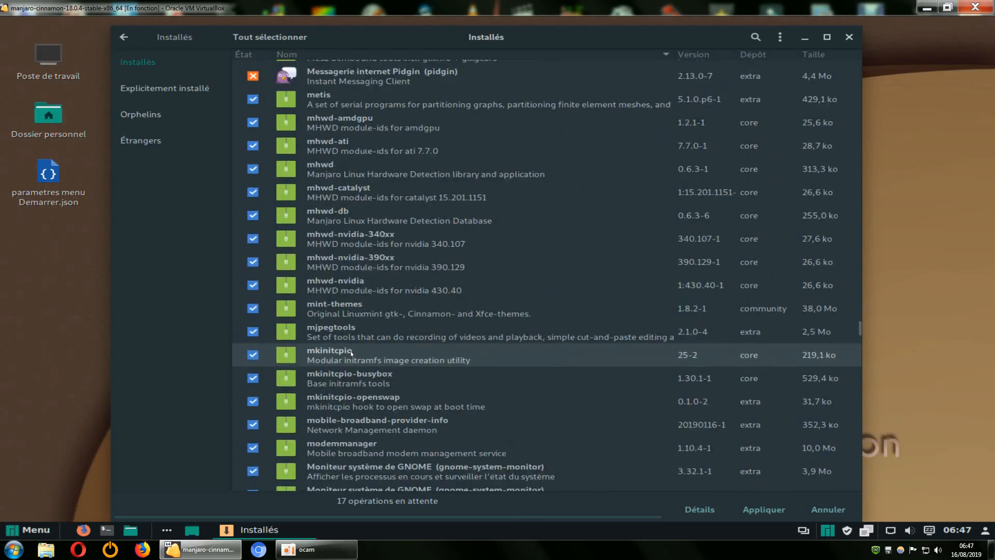
scroll(271, 326, up, 5)
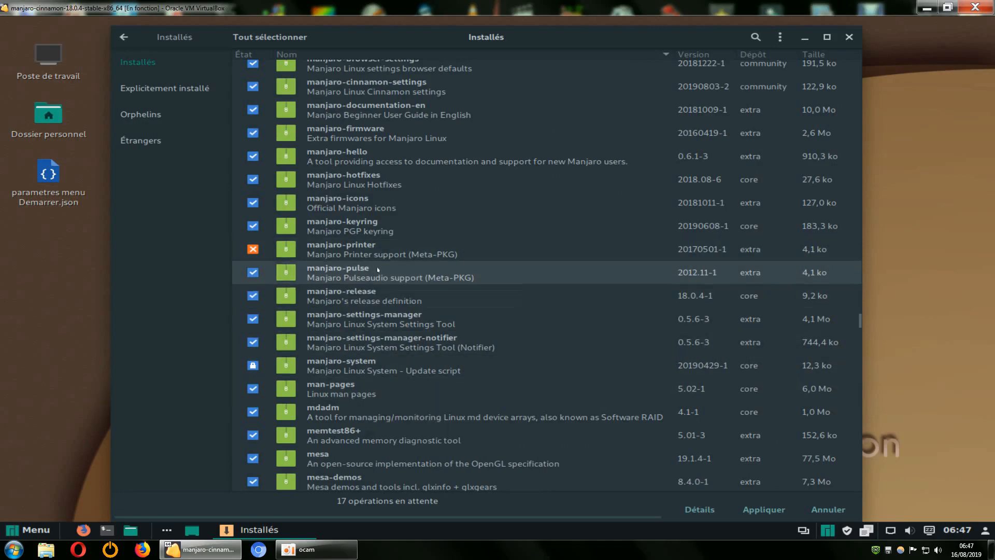
scroll(386, 316, up, 6)
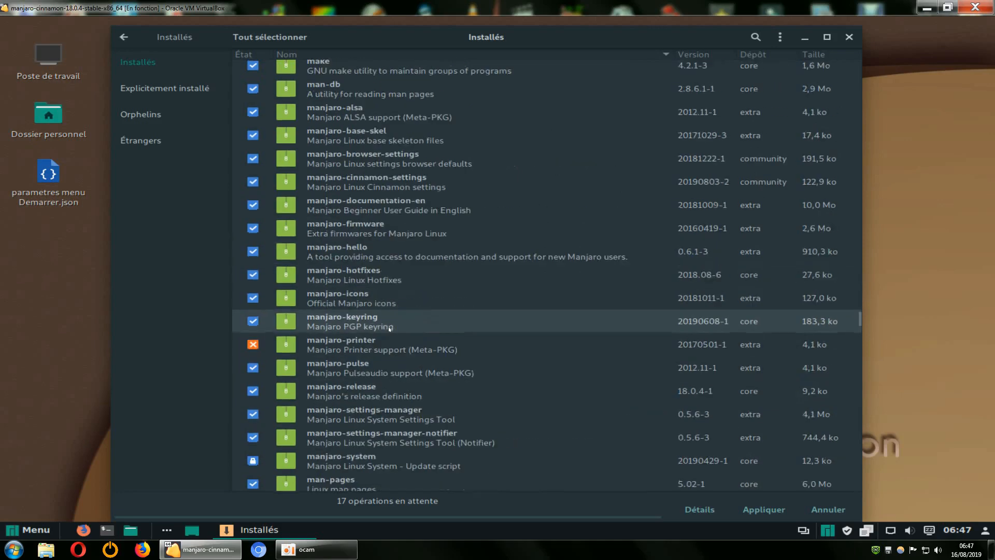
Run the dependency check on the marked removals, close the warning and cancel the transaction at its summary
scroll(388, 329, up, 15)
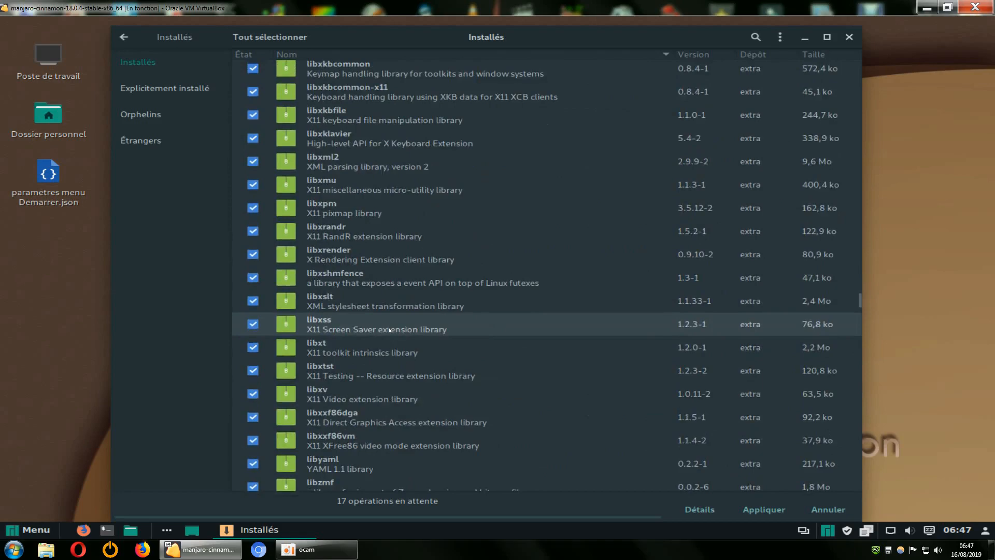
scroll(389, 329, up, 15)
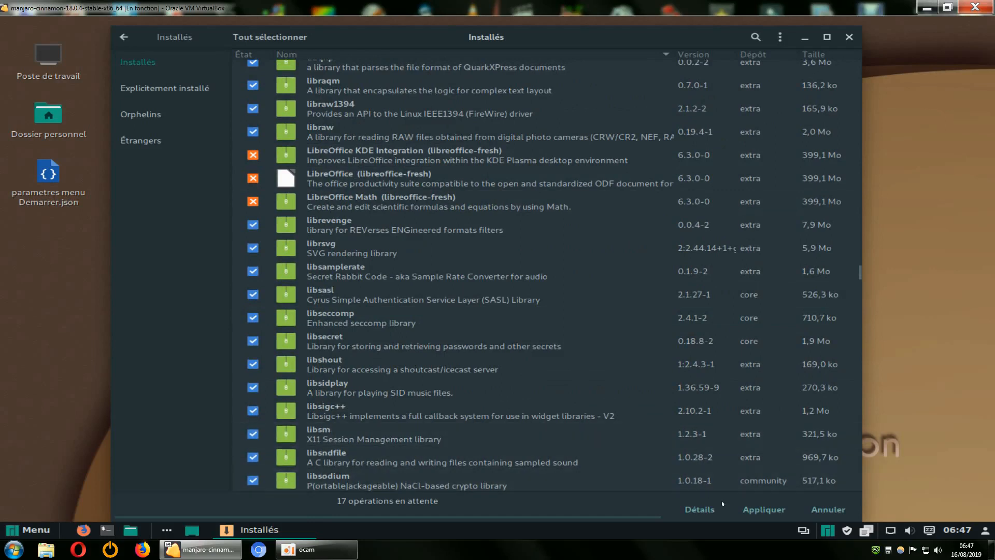
click(758, 511)
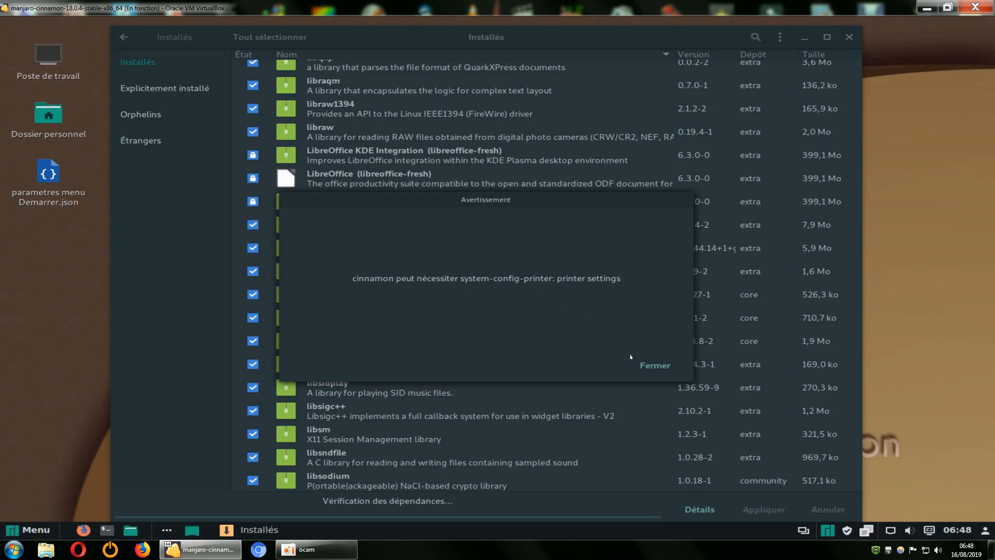
click(652, 365)
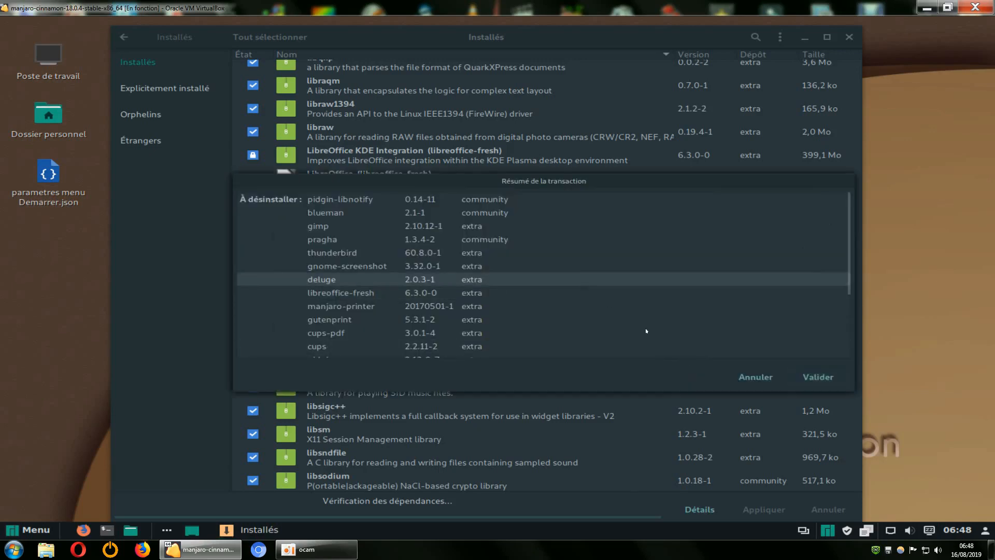
click(755, 377)
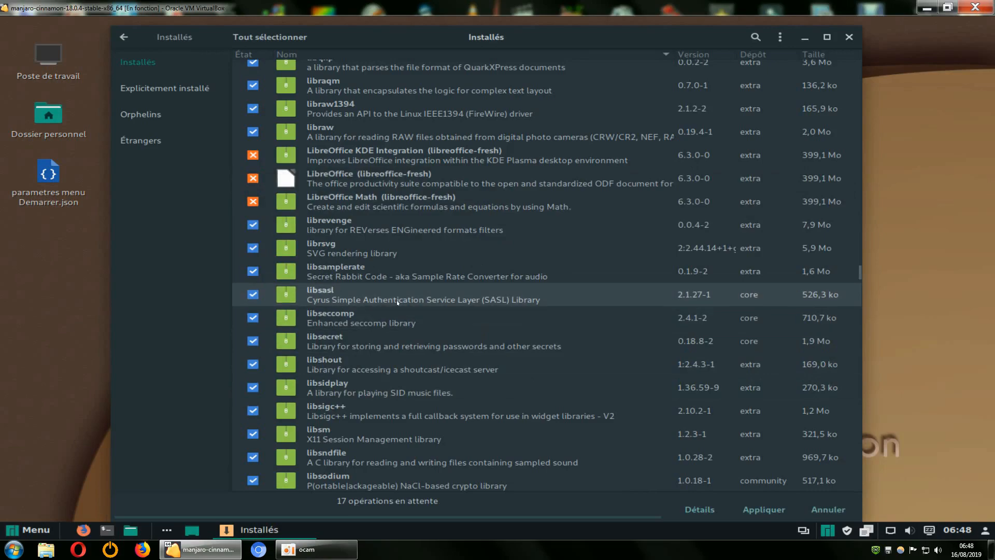
Review the removal marks from LibreOffice down past Thunderbird and back up to manjaro-printer
scroll(398, 302, down, 15)
scroll(450, 329, down, 15)
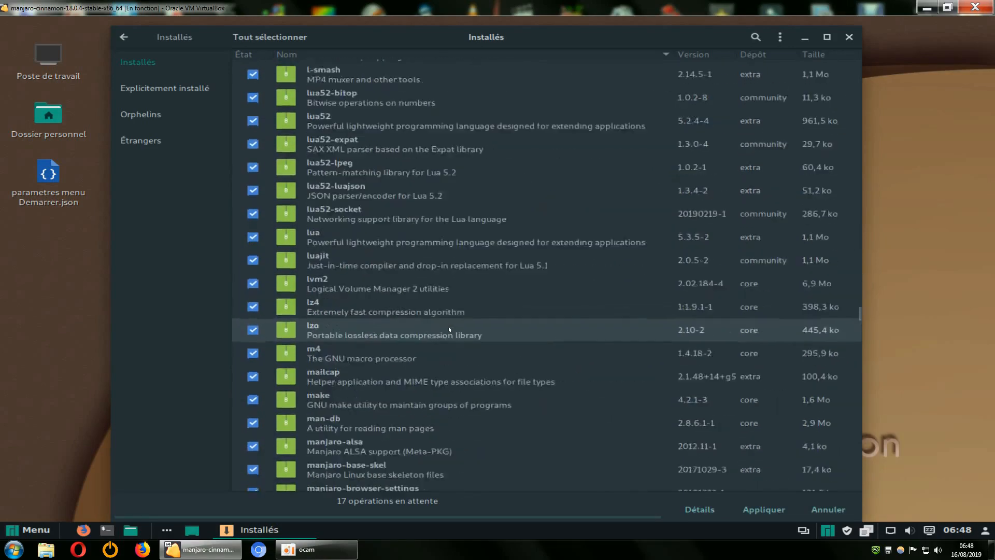
scroll(450, 328, down, 6)
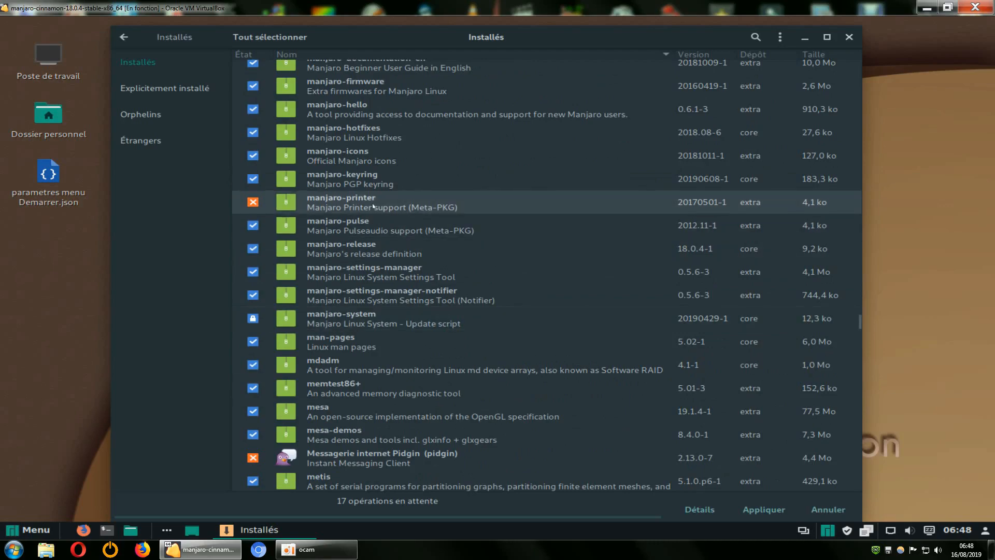
scroll(451, 293, down, 15)
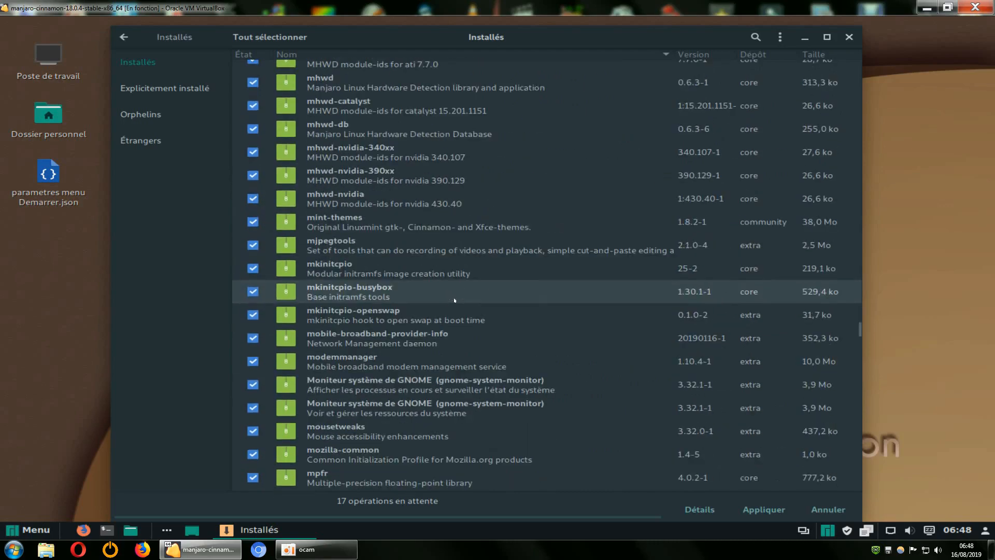
scroll(455, 300, down, 20)
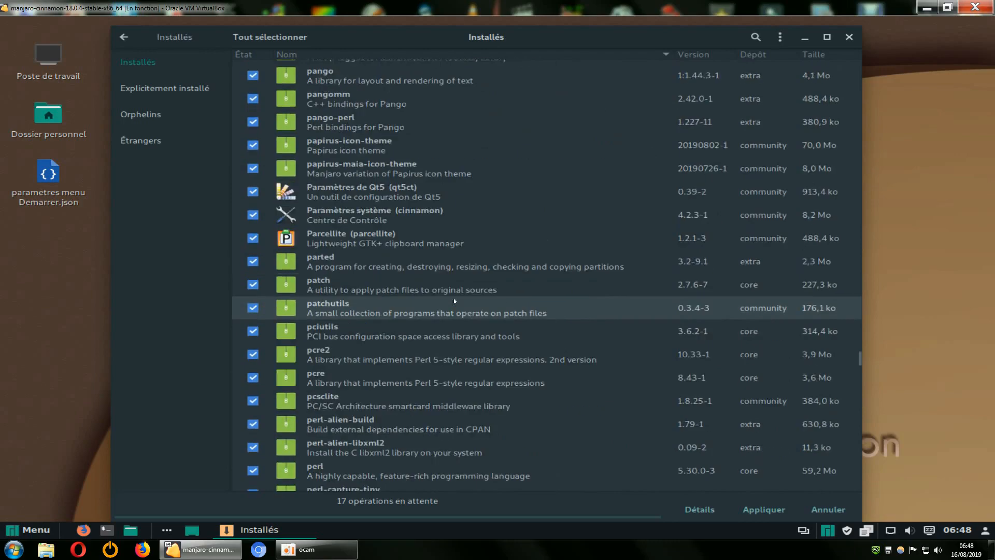
scroll(455, 300, down, 20)
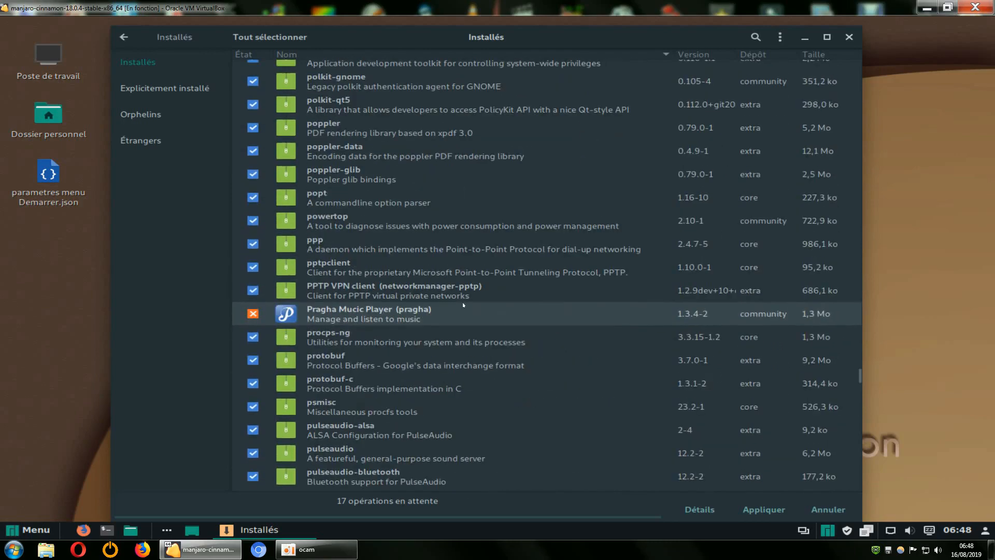
scroll(464, 306, down, 20)
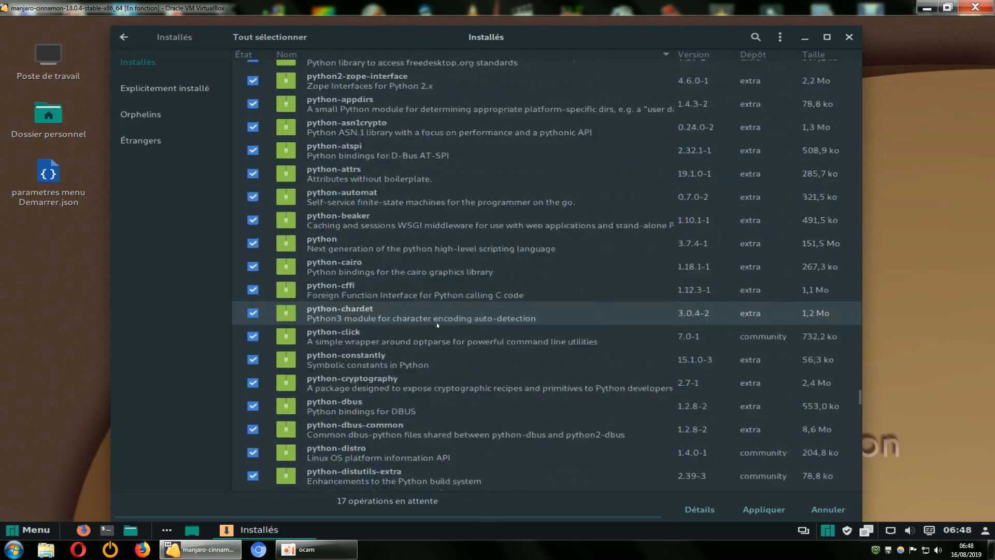
scroll(438, 324, down, 20)
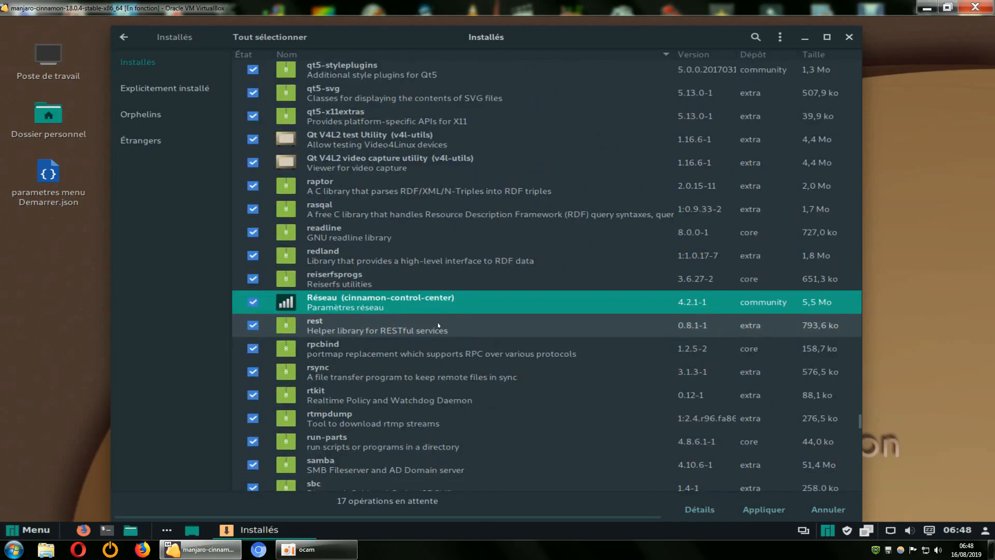
scroll(438, 325, down, 20)
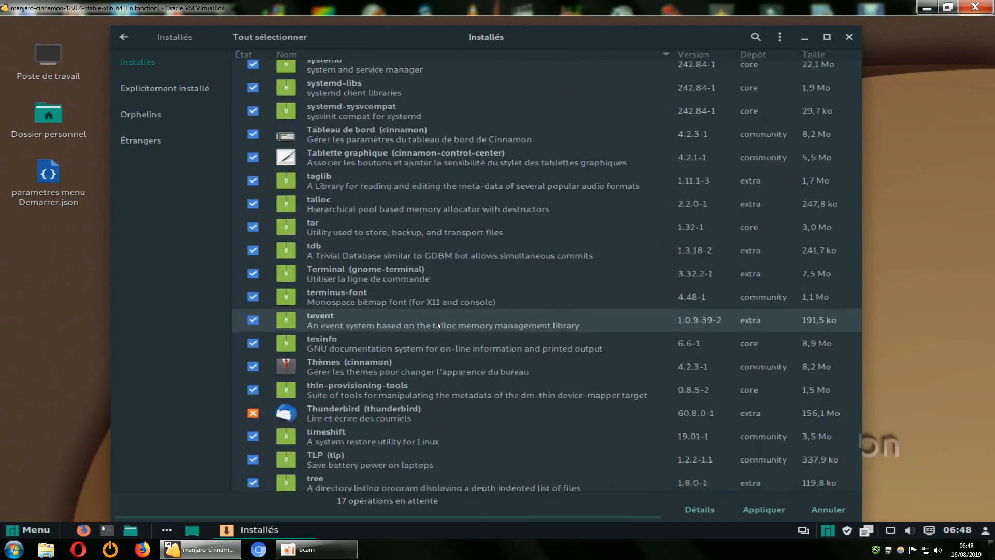
scroll(438, 321, down, 4)
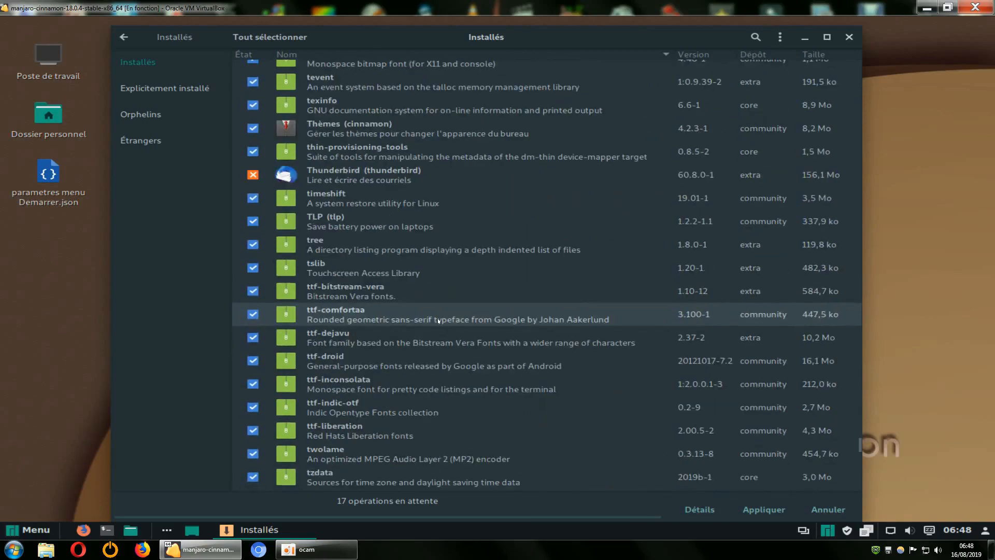
scroll(438, 321, up, 10)
scroll(438, 321, up, 20)
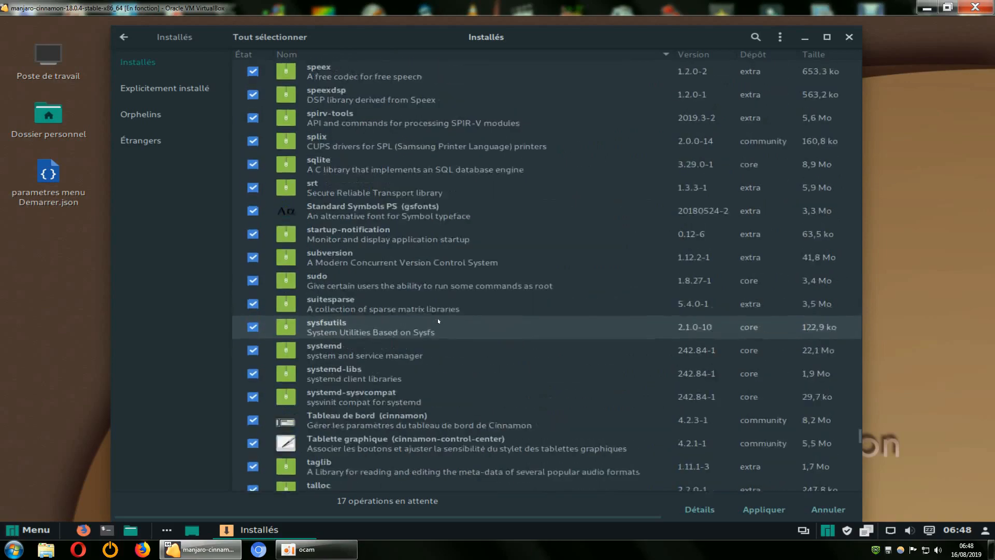
scroll(438, 321, up, 20)
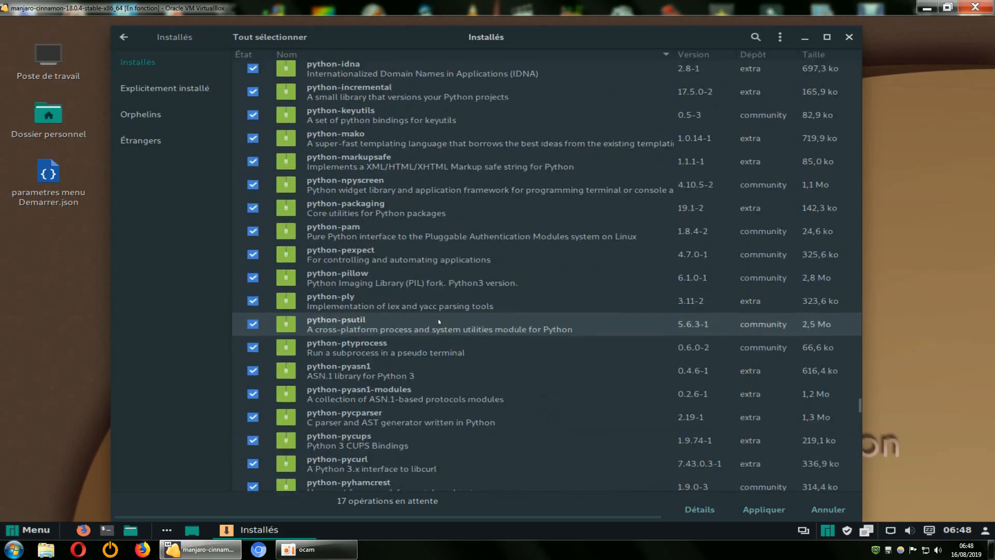
scroll(440, 321, up, 15)
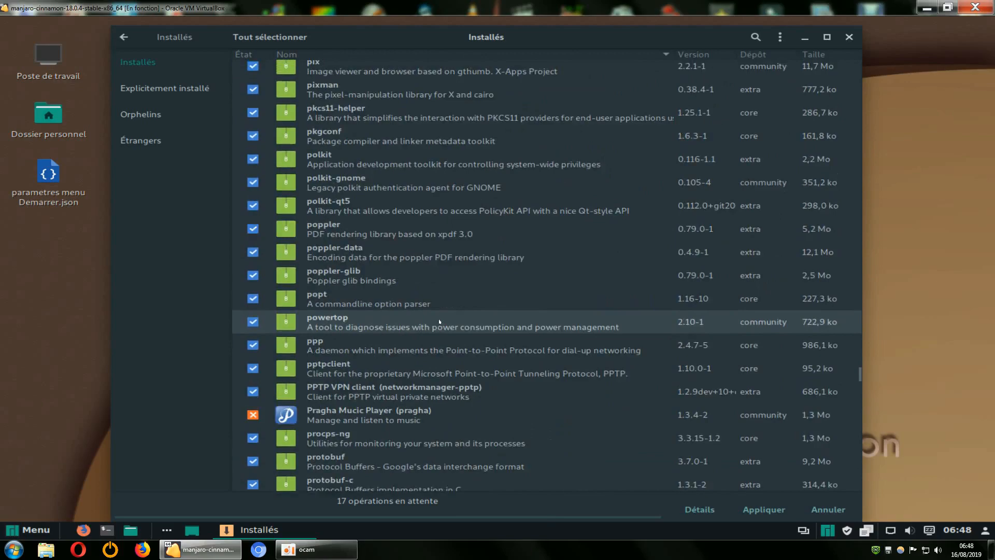
scroll(439, 321, up, 20)
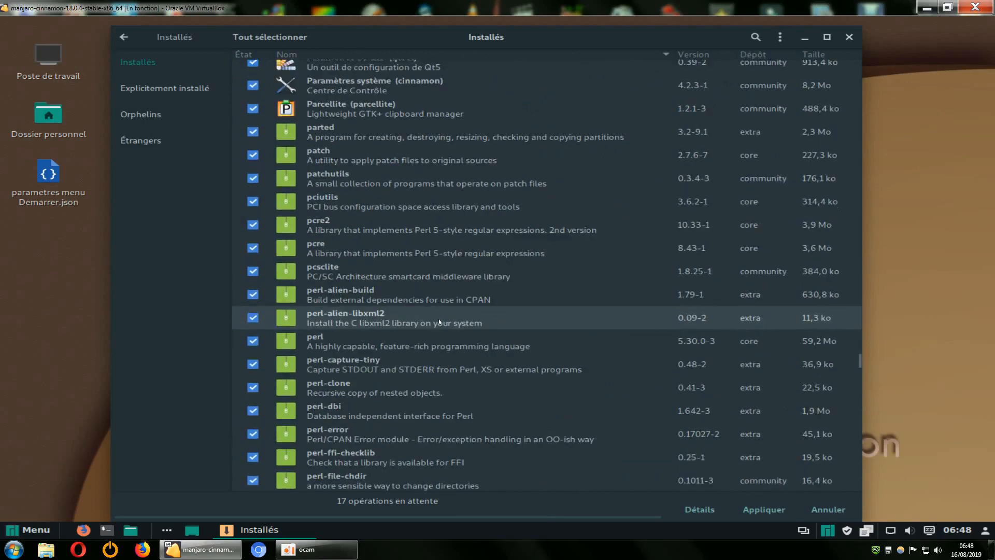
scroll(439, 322, up, 20)
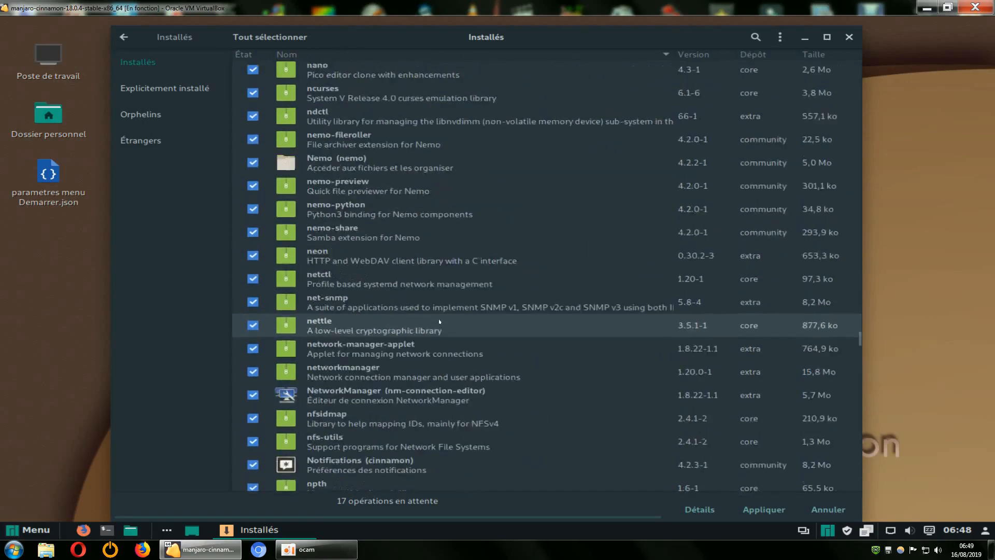
scroll(439, 321, up, 20)
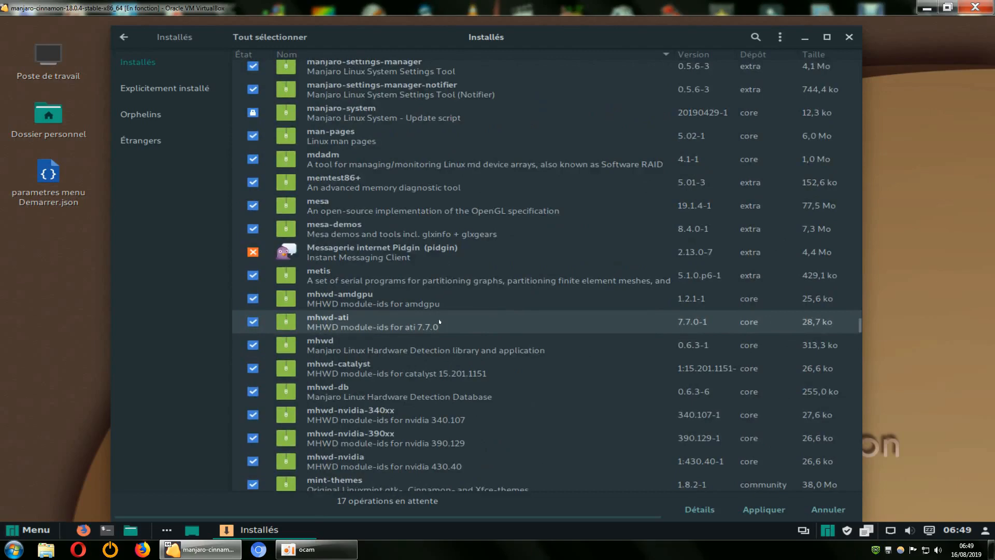
scroll(440, 321, up, 10)
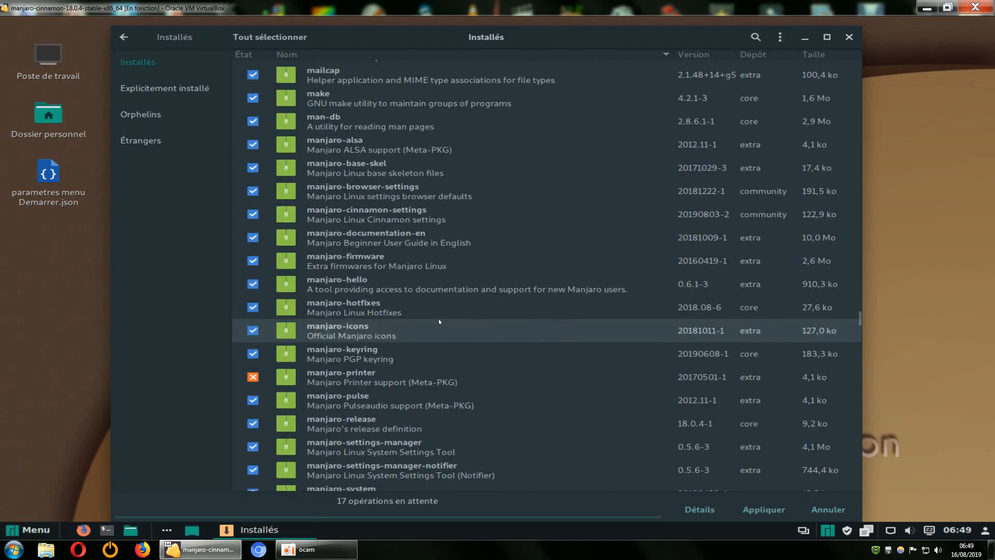
Try to apply the removals with manjaro-printer unmarked, cancel the transaction and mark manjaro-printer for removal again
click(254, 378)
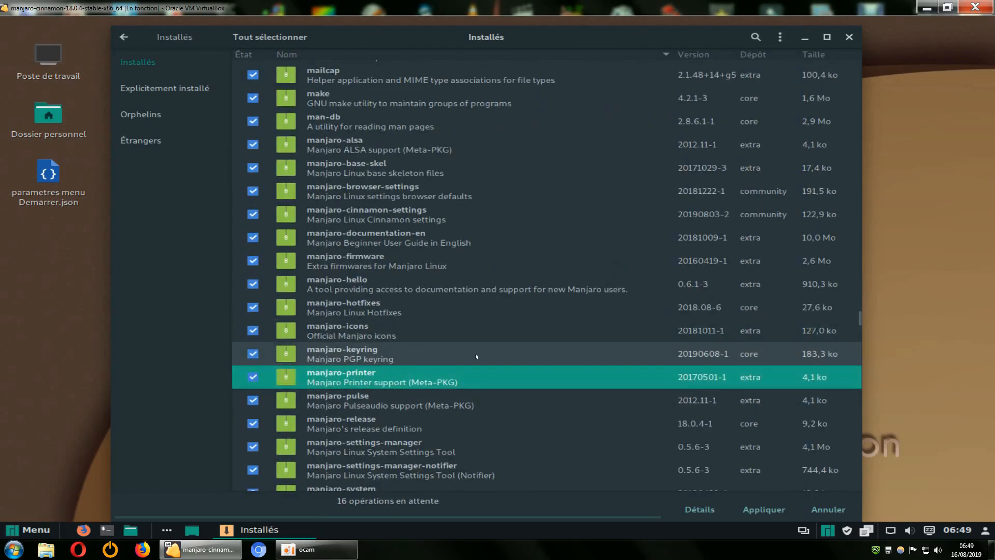
click(761, 510)
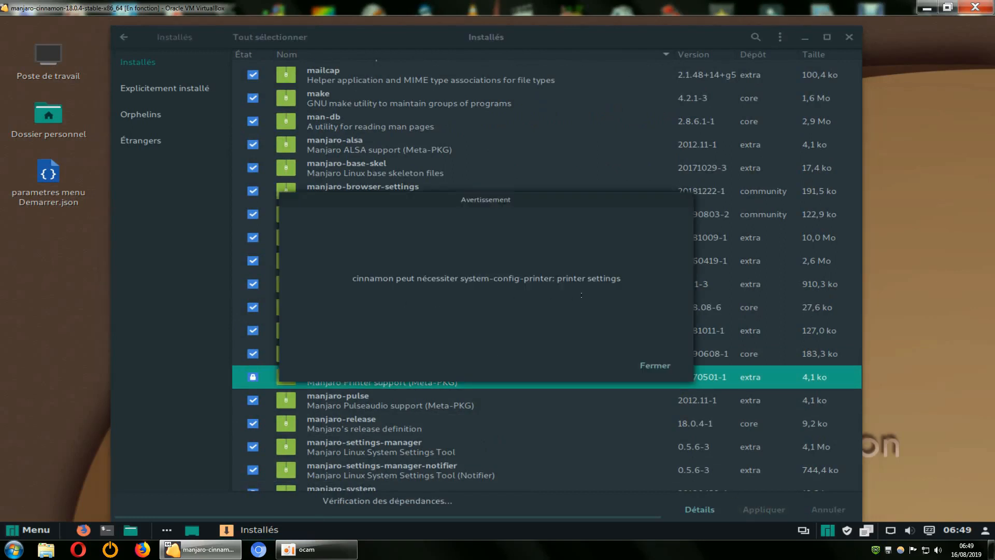
click(655, 366)
click(755, 378)
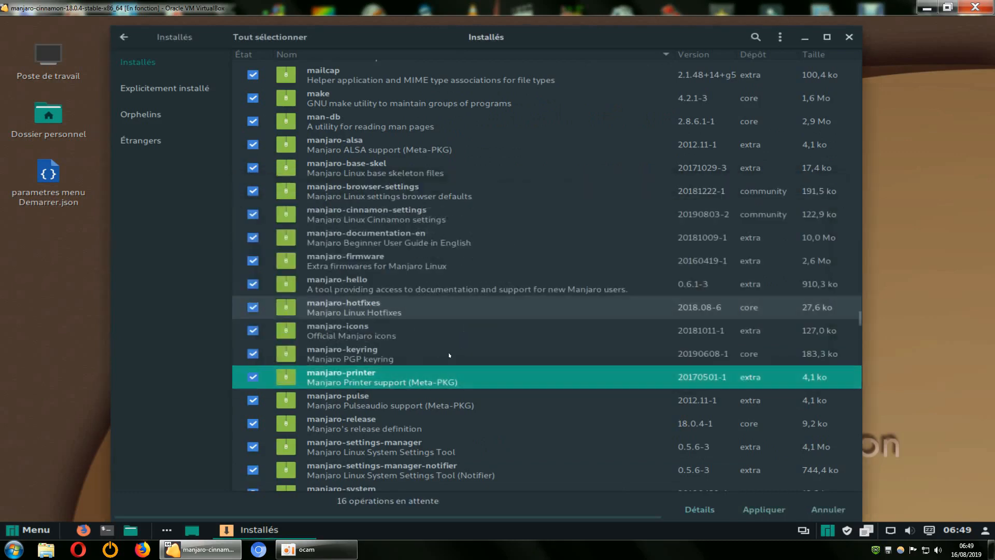
click(252, 377)
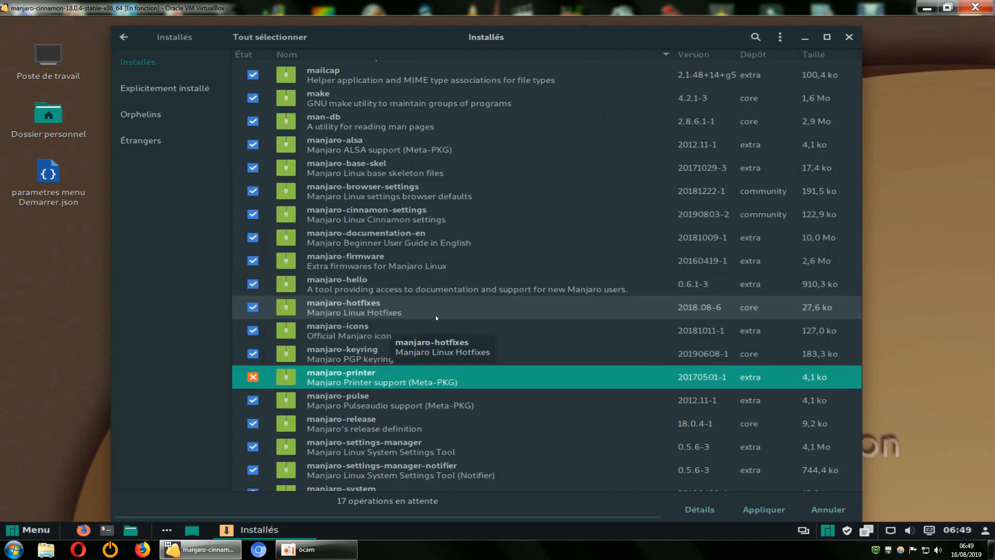
Find Configuration de l'impression (system-config-printer) in the installed packages and cancel its removal mark
scroll(436, 317, up, 3)
scroll(436, 317, up, 2)
scroll(436, 317, down, 10)
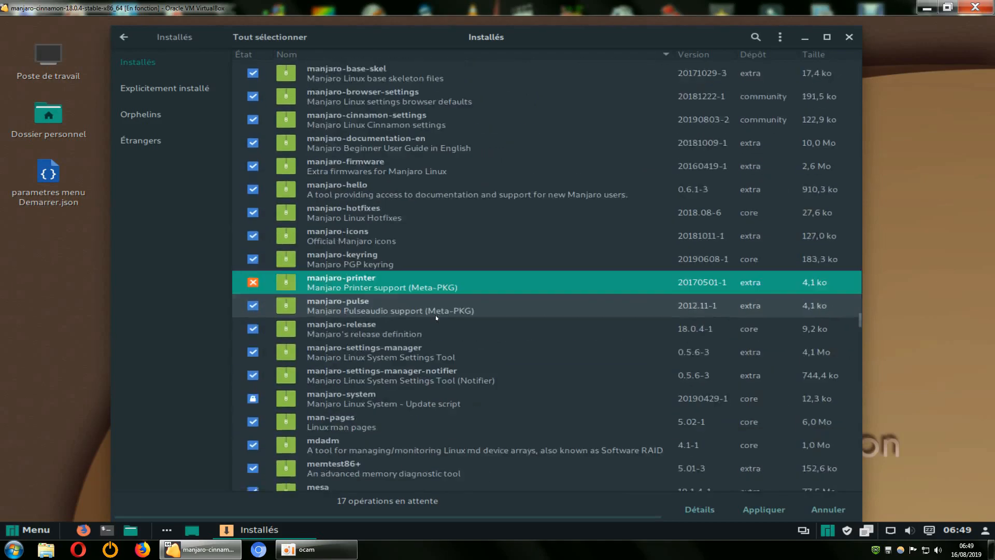
scroll(437, 317, down, 3)
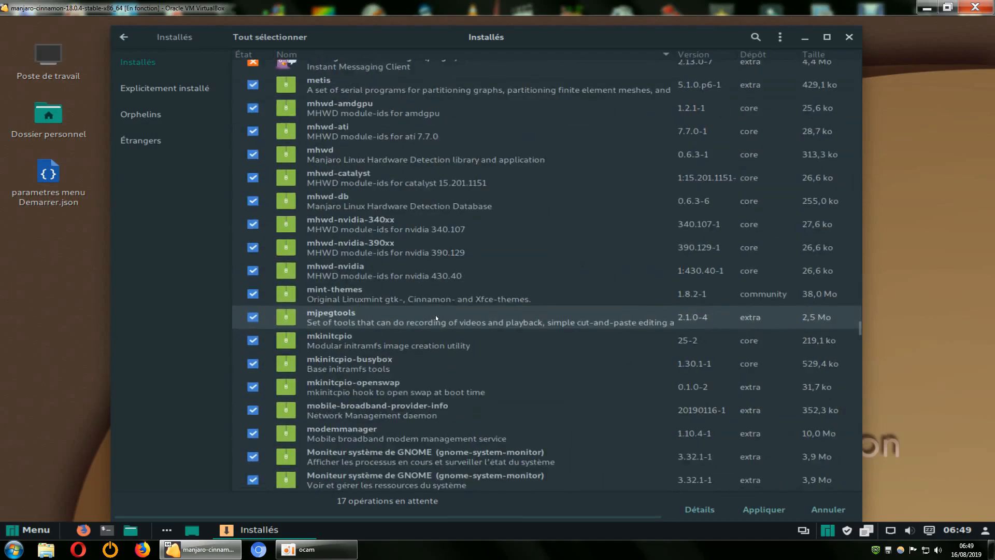
scroll(437, 317, up, 15)
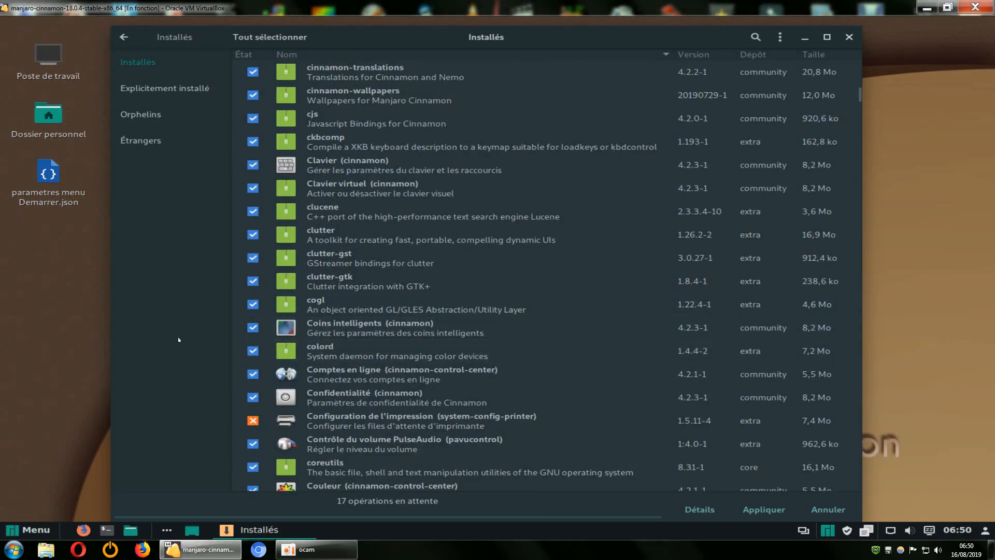
scroll(278, 278, down, 3)
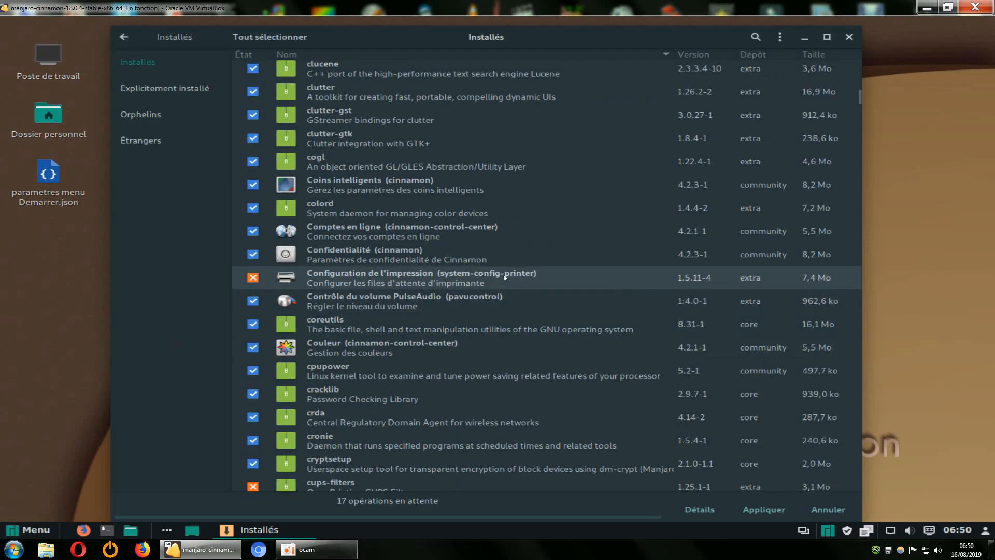
click(252, 277)
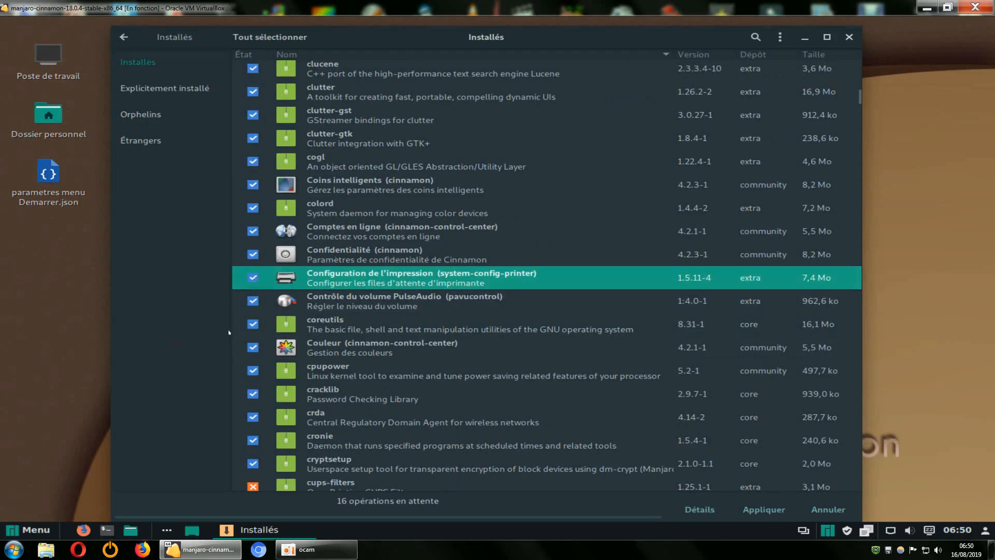
Check the dependencies of the removals with system-config-printer kept, close the warning and cancel the transaction
click(763, 509)
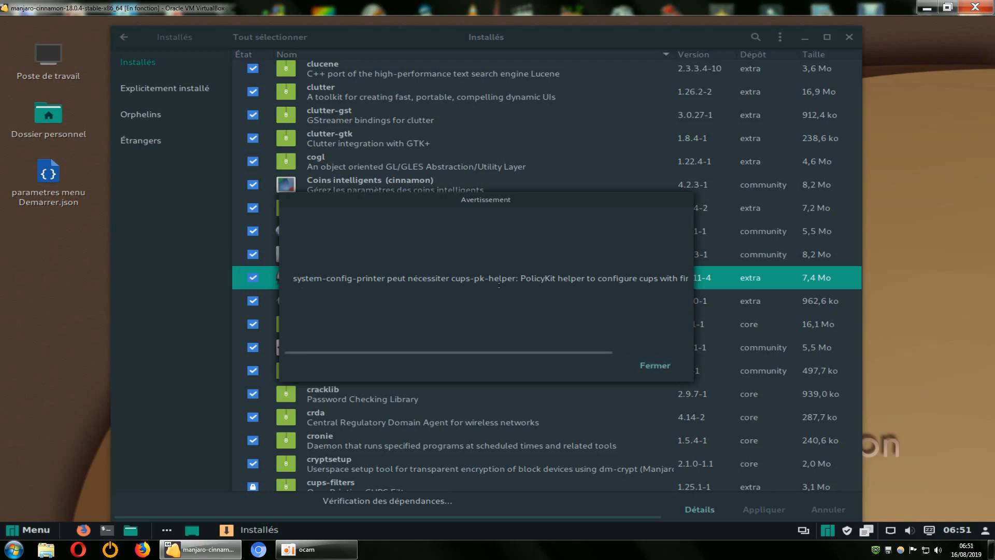
click(664, 366)
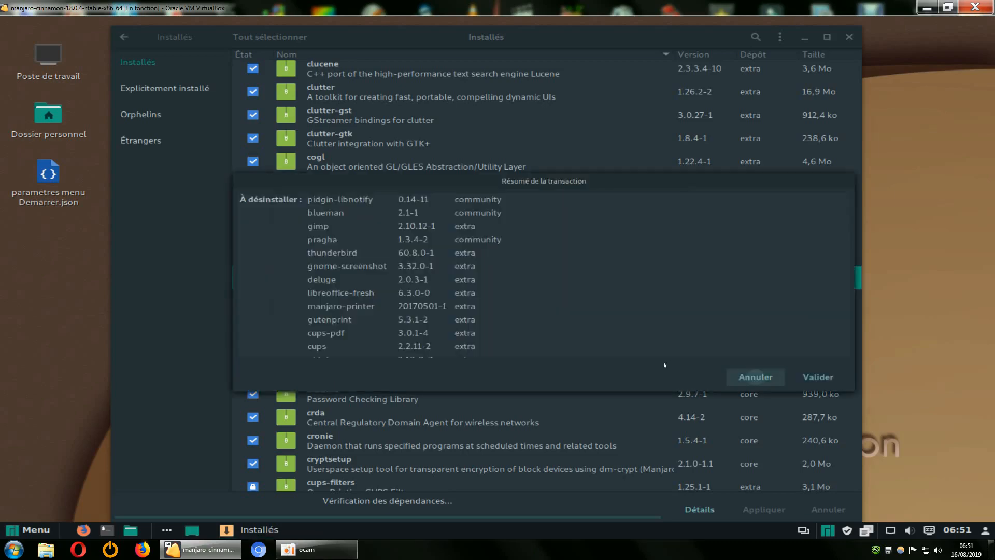
click(755, 377)
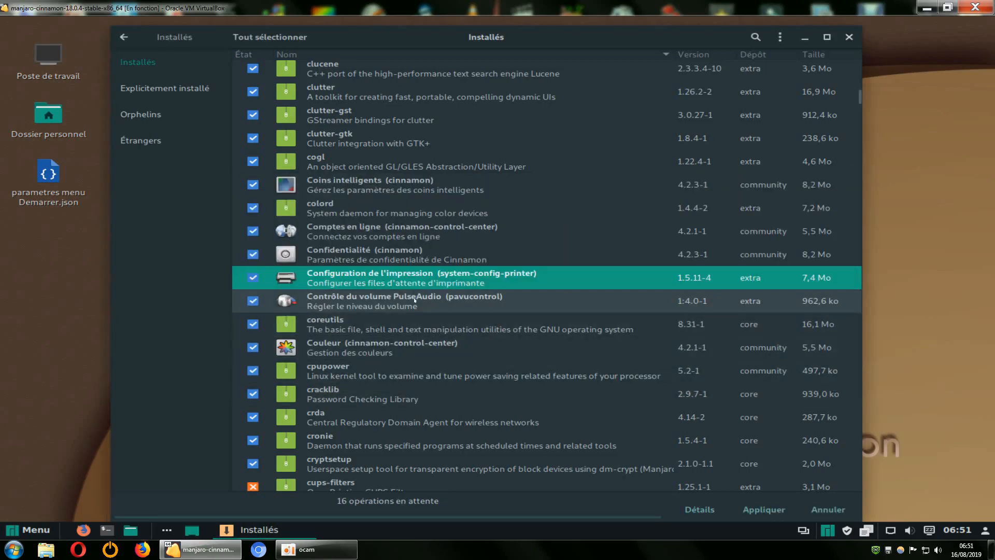
Cancel the removal mark of cups-pk-helper and apply the remaining removals, authenticating with the account password
scroll(412, 311, down, 1)
scroll(412, 311, down, 2)
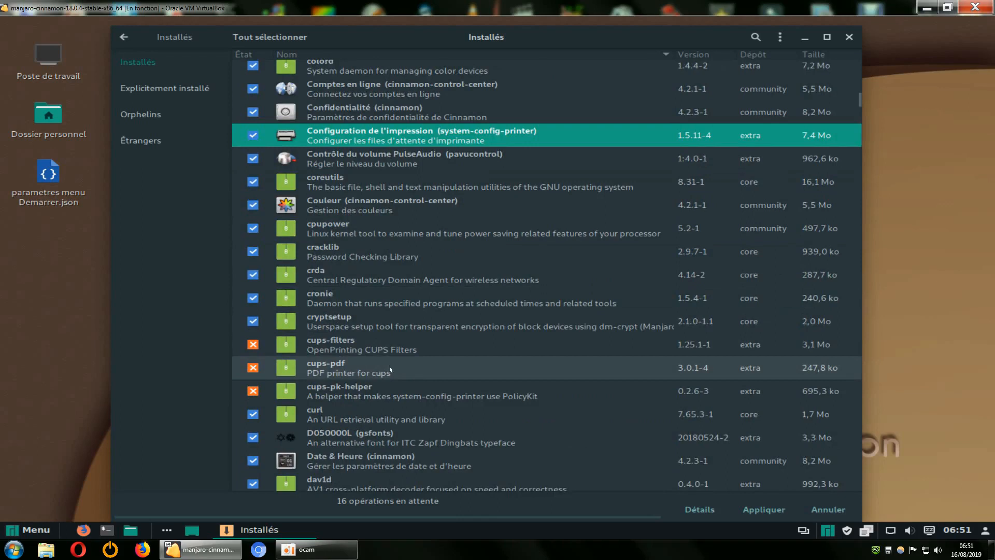
click(253, 391)
click(746, 505)
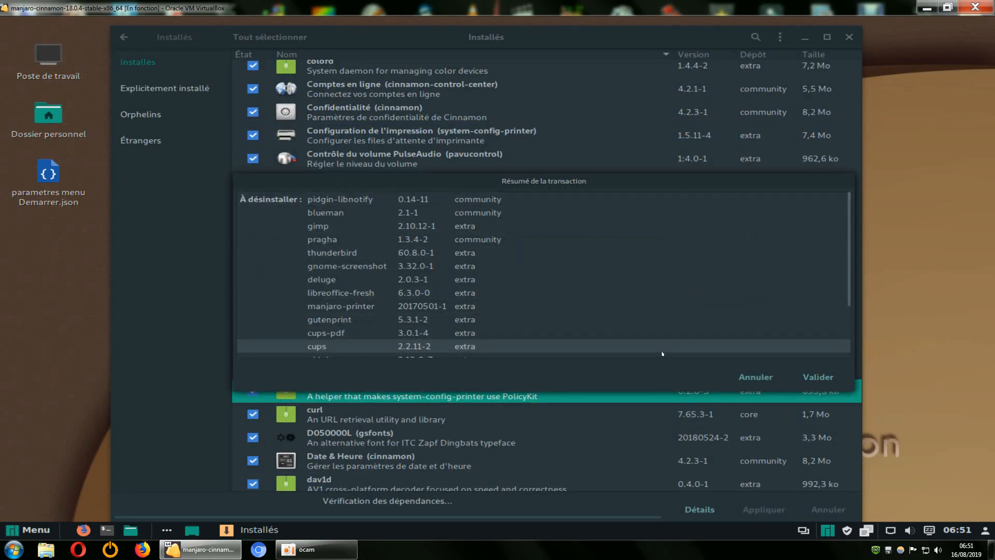
click(812, 376)
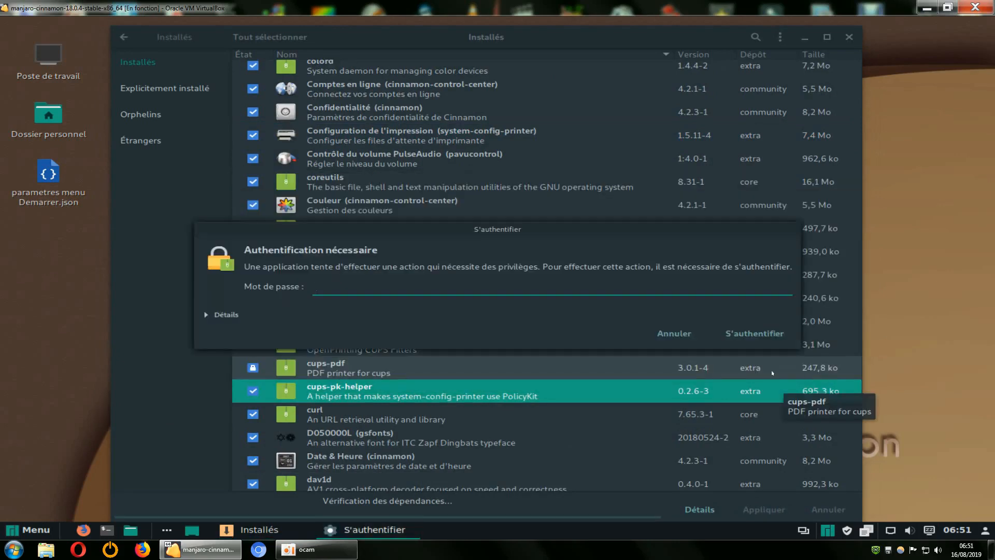
text(•)
key(Return)
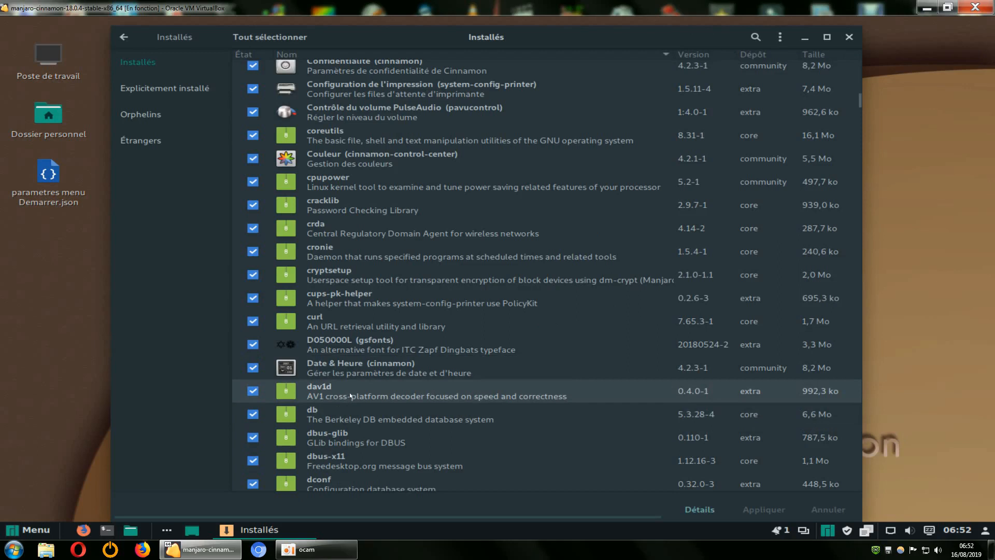
Move the installed packages window and extend its height to show more of the list
mouse_move(530, 21)
mouse_down()
mouse_move(527, 75)
mouse_move(514, 17)
mouse_up()
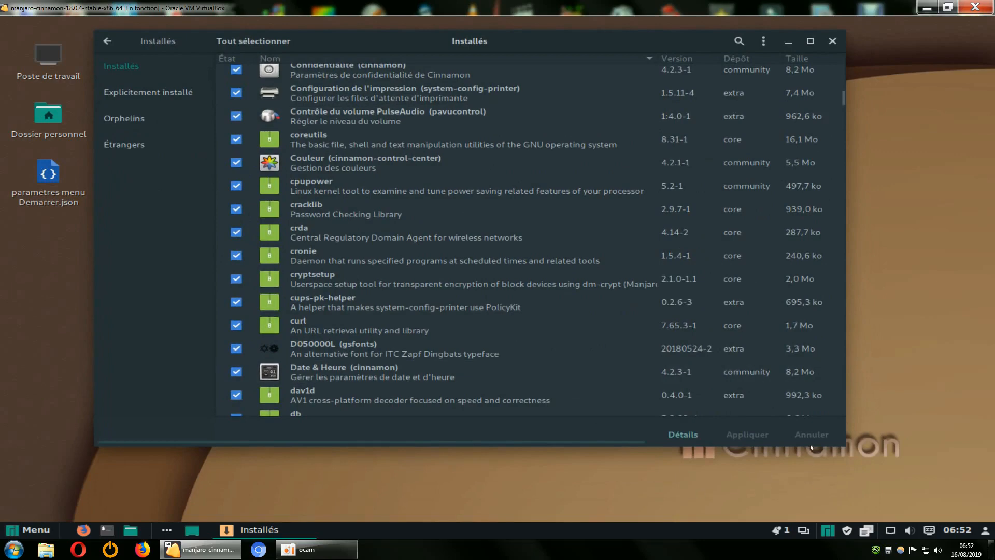
drag(811, 446, 806, 485)
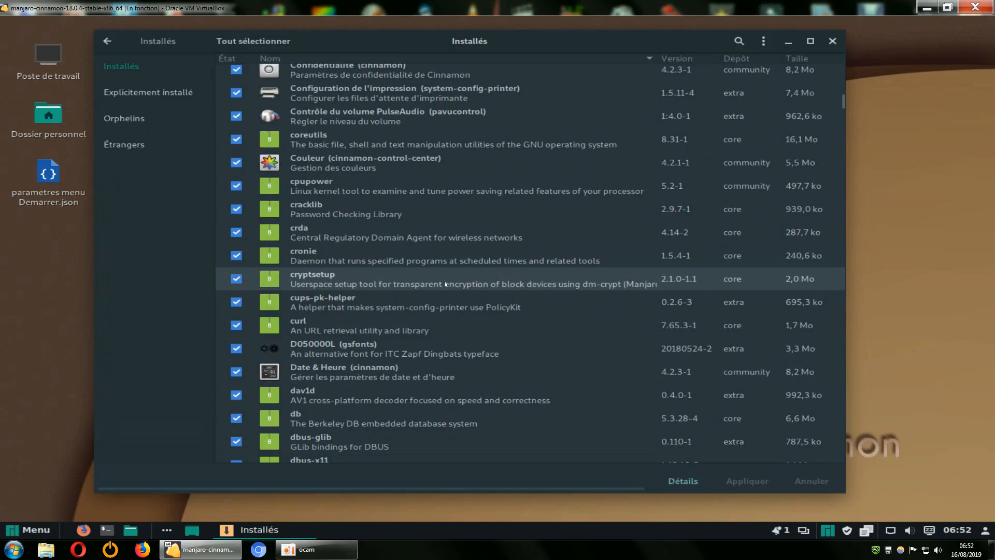
Mark Comptes en ligne (cinnamon-control-center) for removal and cancel the mark through Couleur, which belongs to the same package
scroll(445, 283, up, 15)
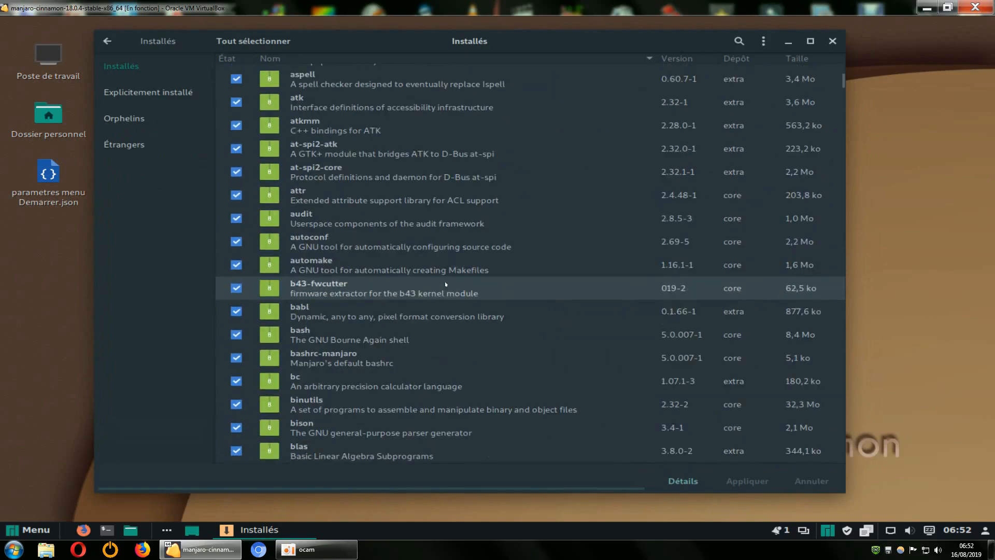
scroll(518, 334, down, 10)
scroll(527, 340, up, 5)
scroll(527, 340, down, 15)
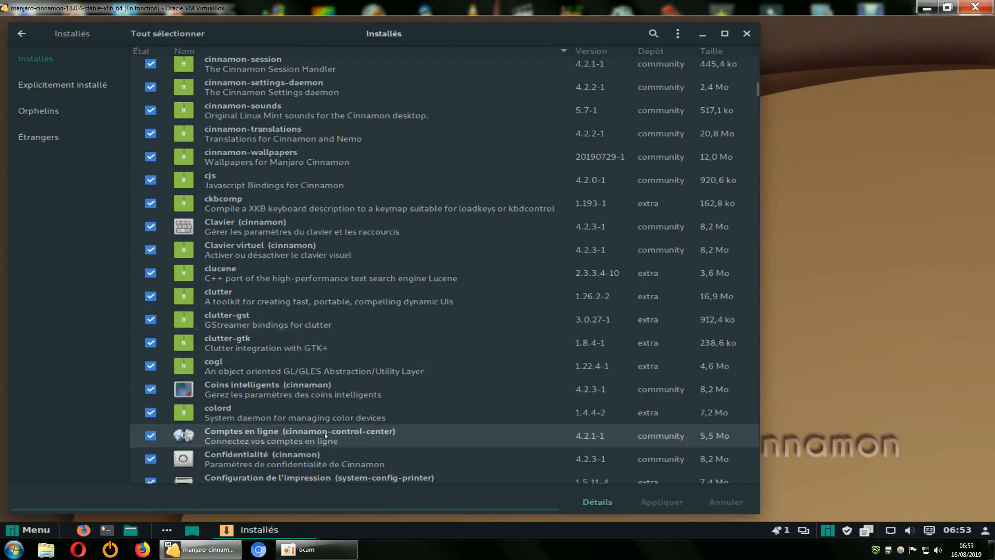
click(151, 436)
scroll(518, 322, down, 4)
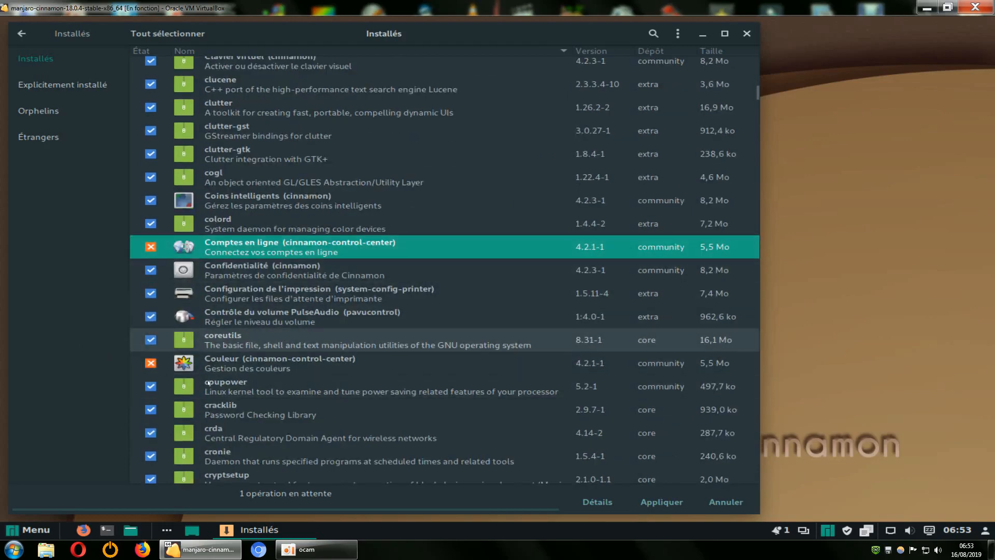
click(150, 363)
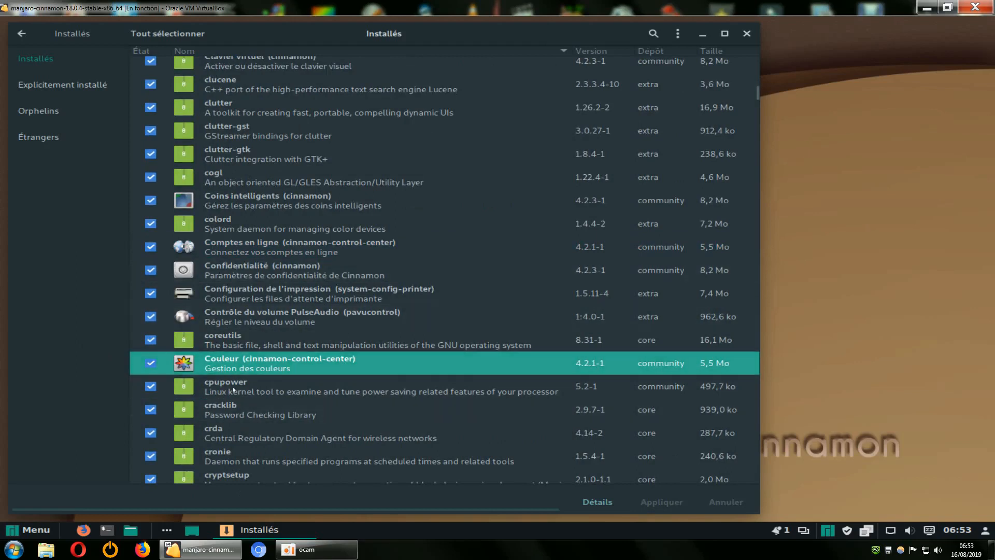
Mark Comptes en ligne (cinnamon-control-center) for removal again and confirm uninstalling it with manjaro-cinnamon-settings, cinnamon-sounds and cinnamon
click(151, 246)
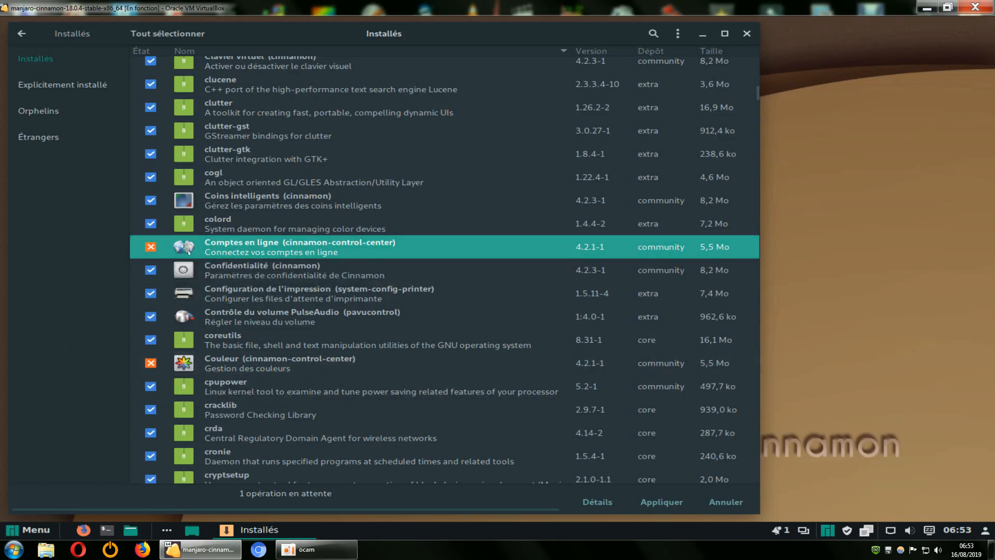
click(151, 247)
click(151, 247)
click(646, 503)
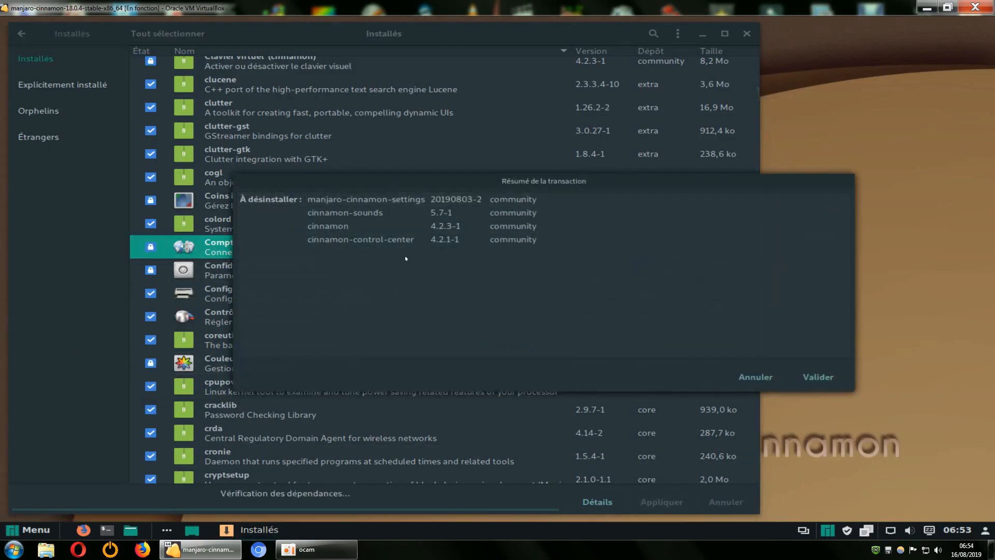
click(816, 377)
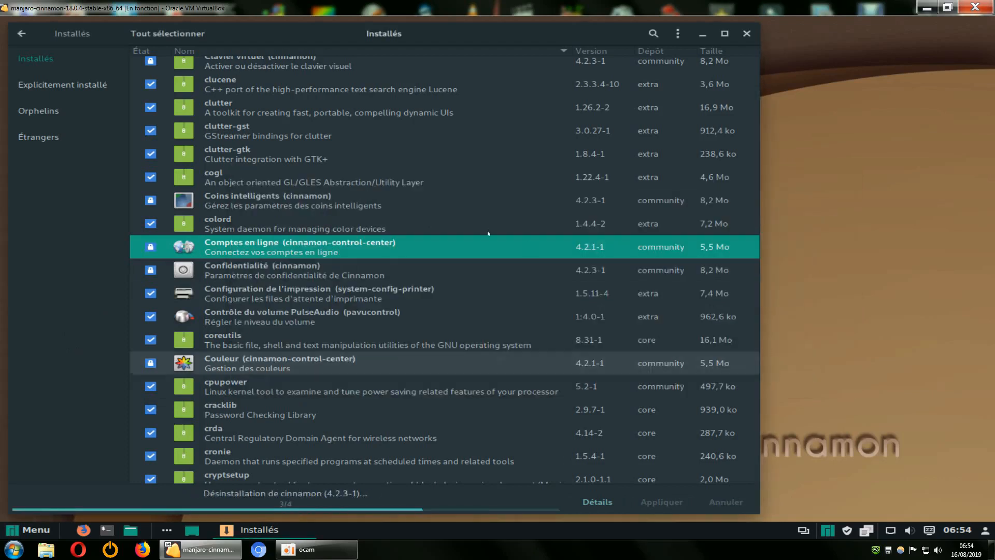
Review the remaining installed packages from coreutils down to the kernel and library entries around kmod
scroll(415, 296, down, 5)
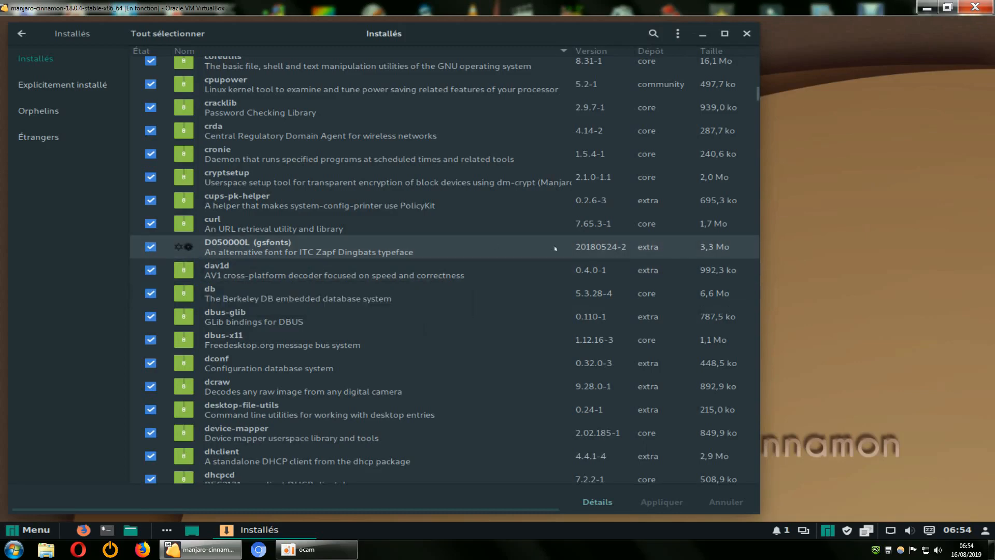
scroll(666, 250, down, 6)
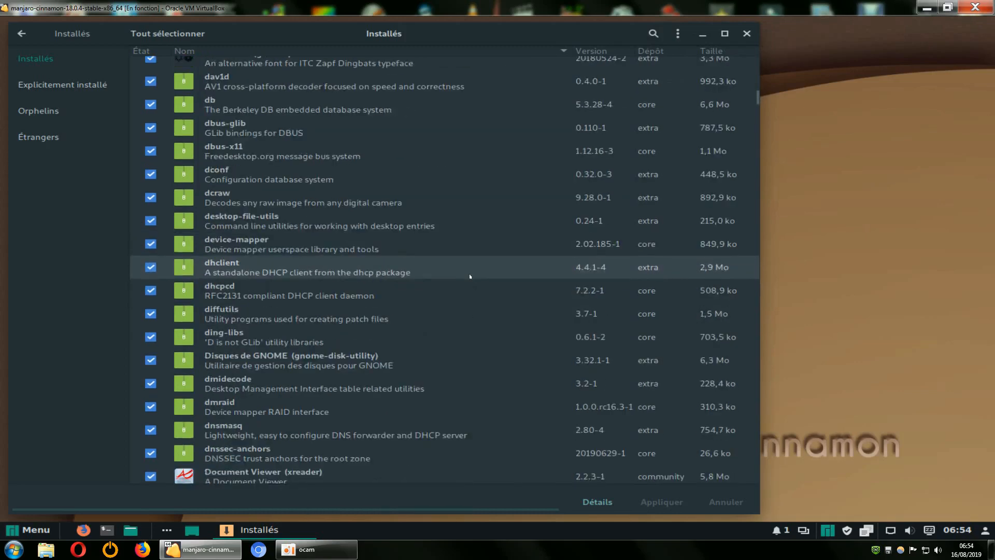
scroll(470, 276, down, 3)
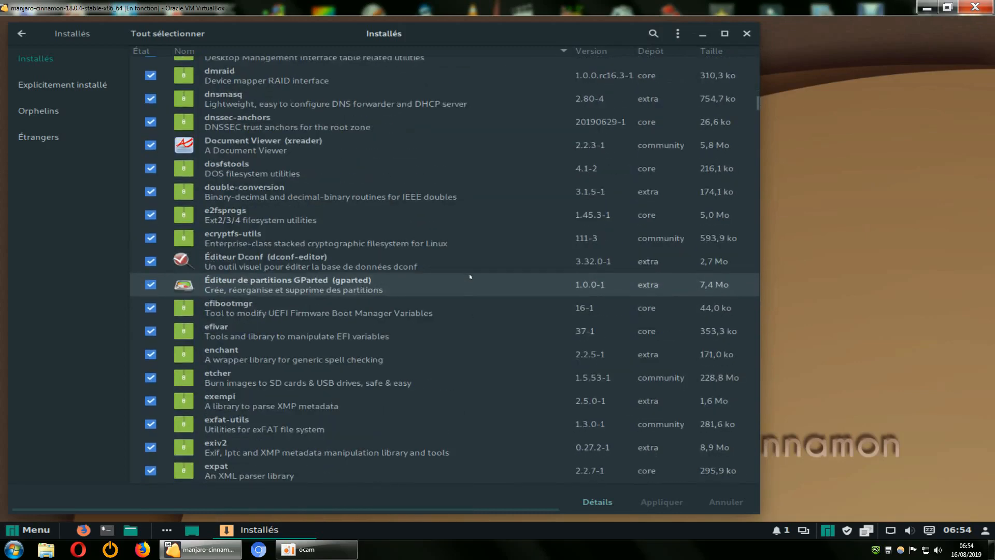
scroll(470, 276, down, 1)
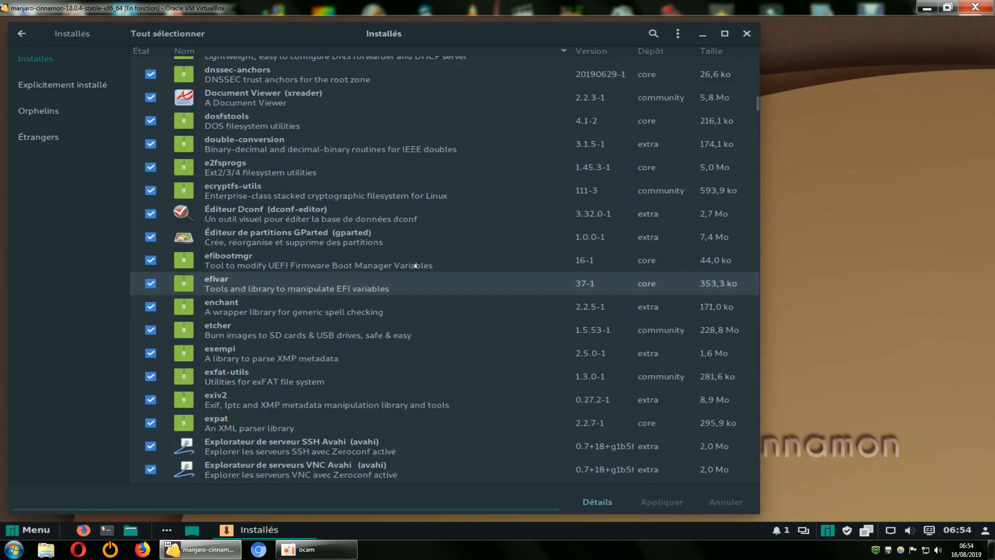
scroll(420, 308, down, 3)
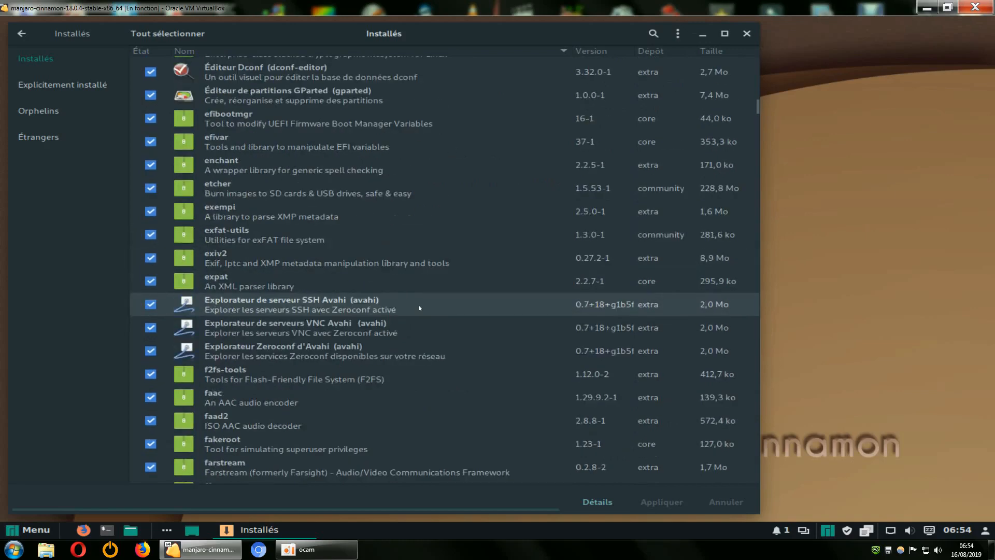
scroll(420, 308, down, 6)
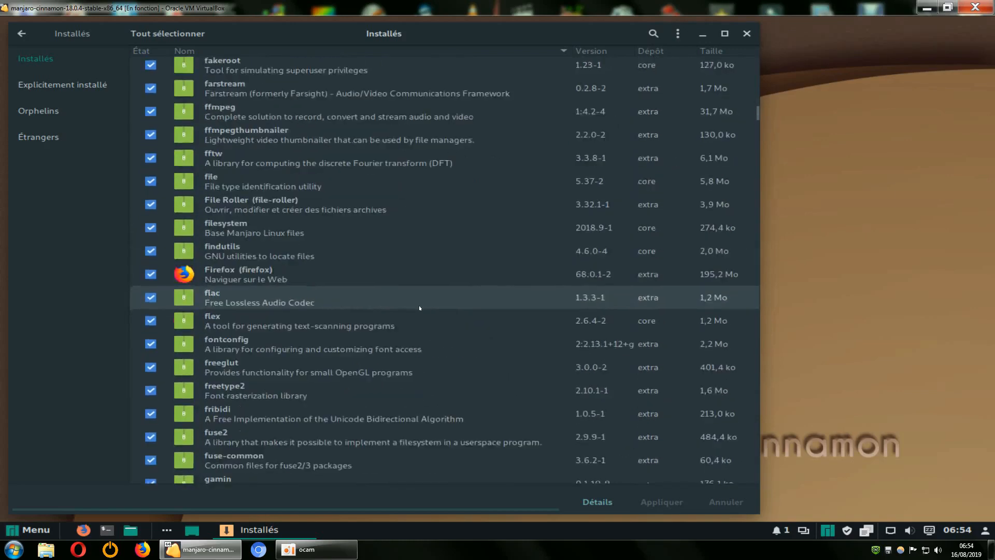
scroll(396, 293, down, 7)
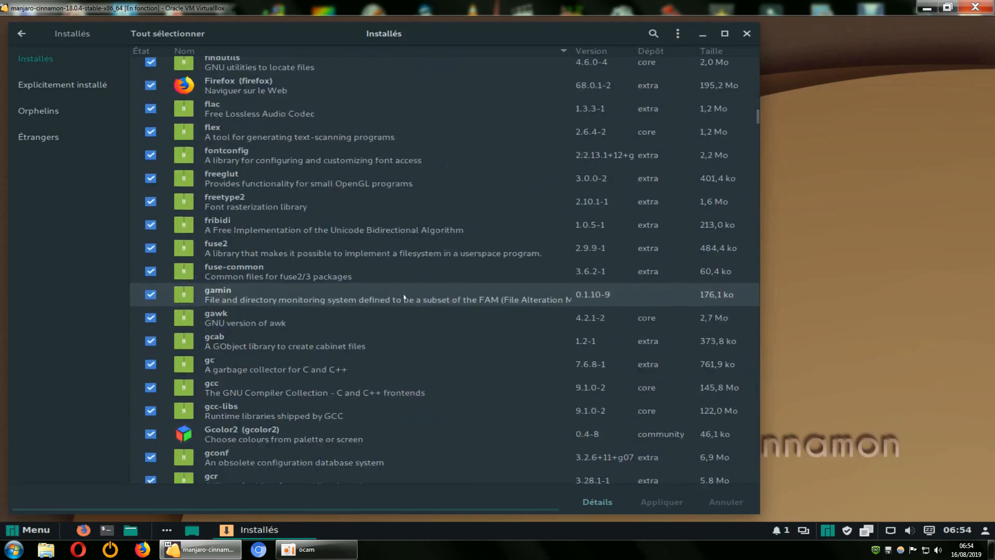
scroll(404, 296, down, 10)
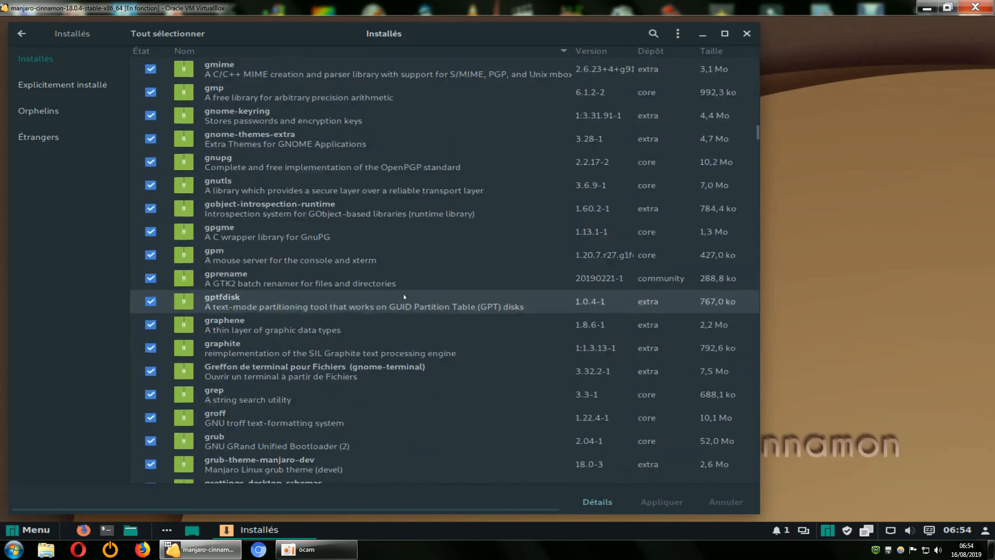
scroll(404, 297, down, 13)
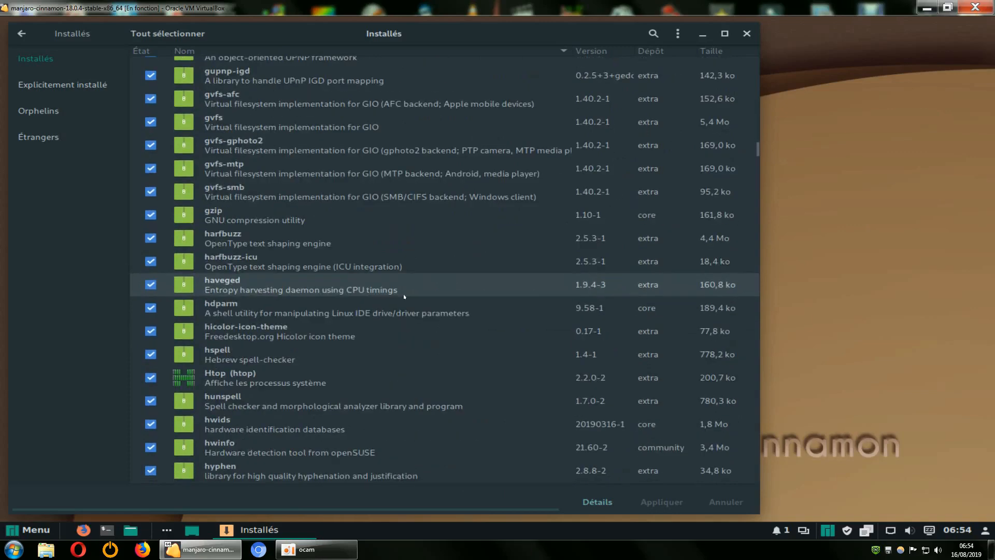
scroll(404, 297, down, 18)
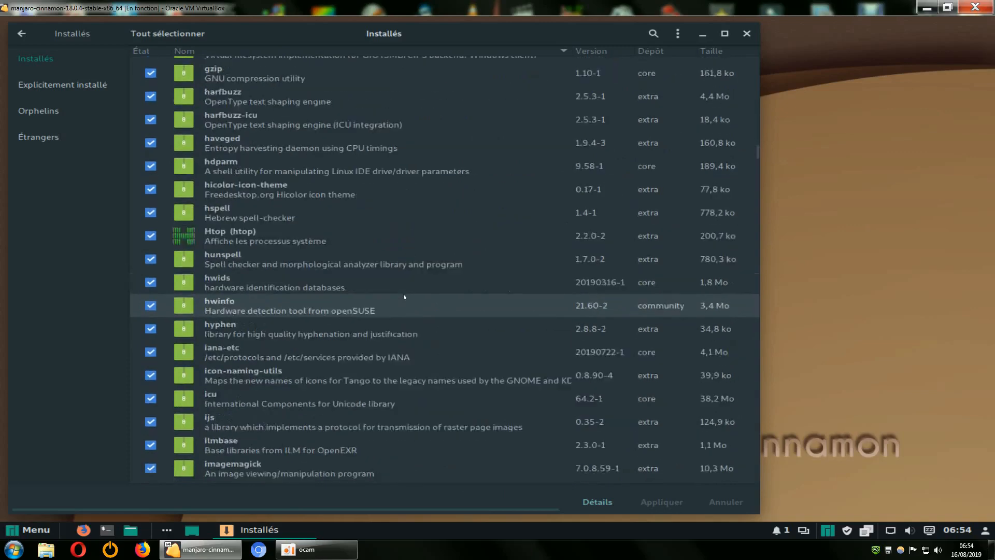
scroll(404, 297, down, 3)
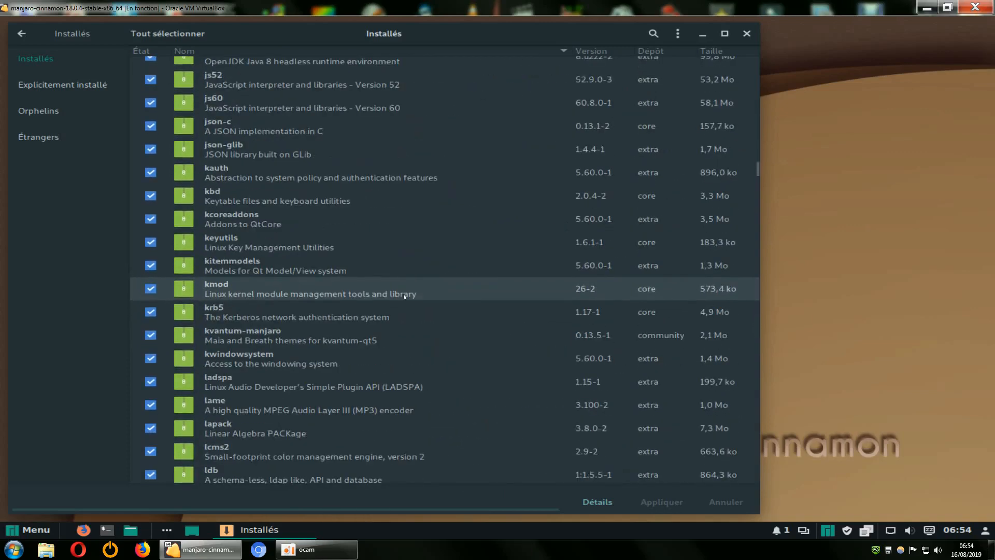
Close the package manager and check which applications the start menu still offers
click(747, 33)
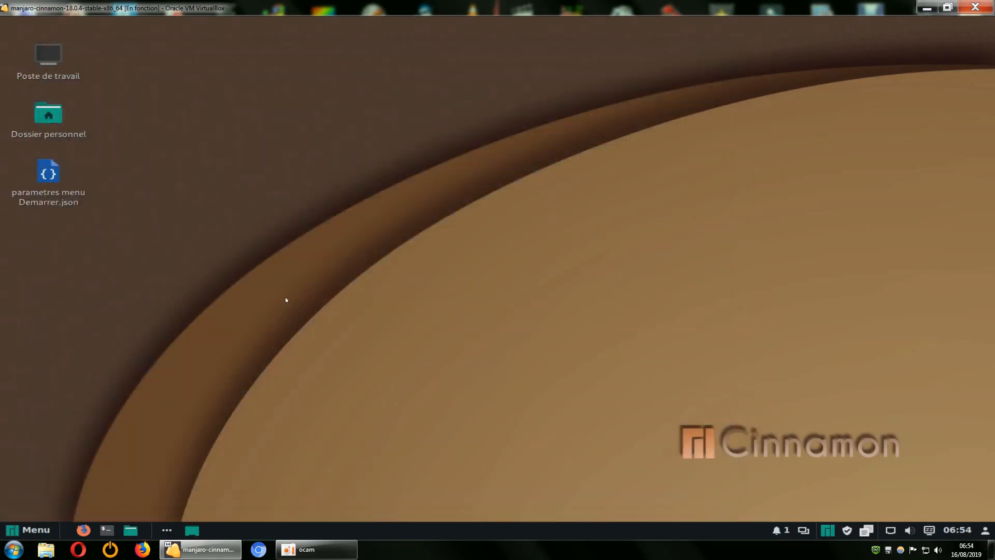
click(31, 529)
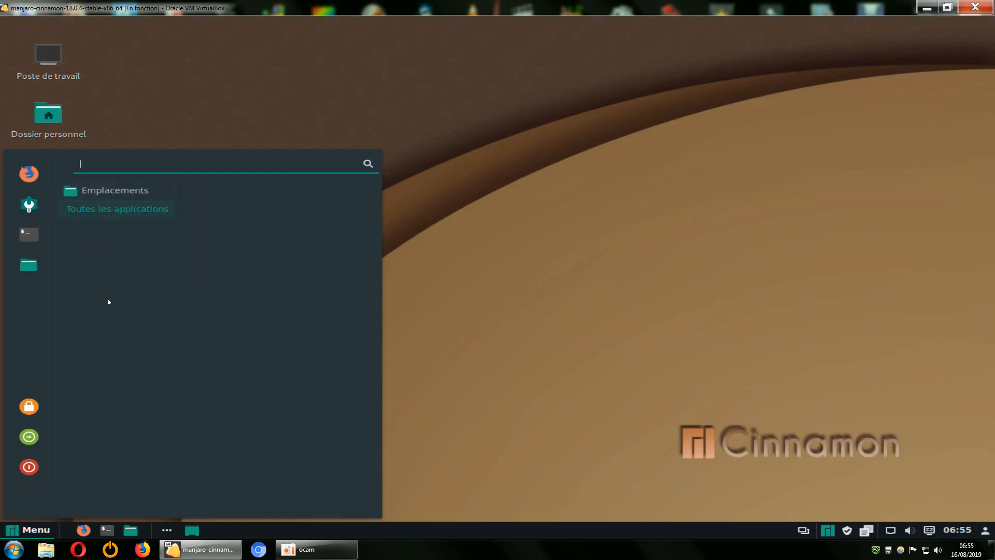
click(520, 309)
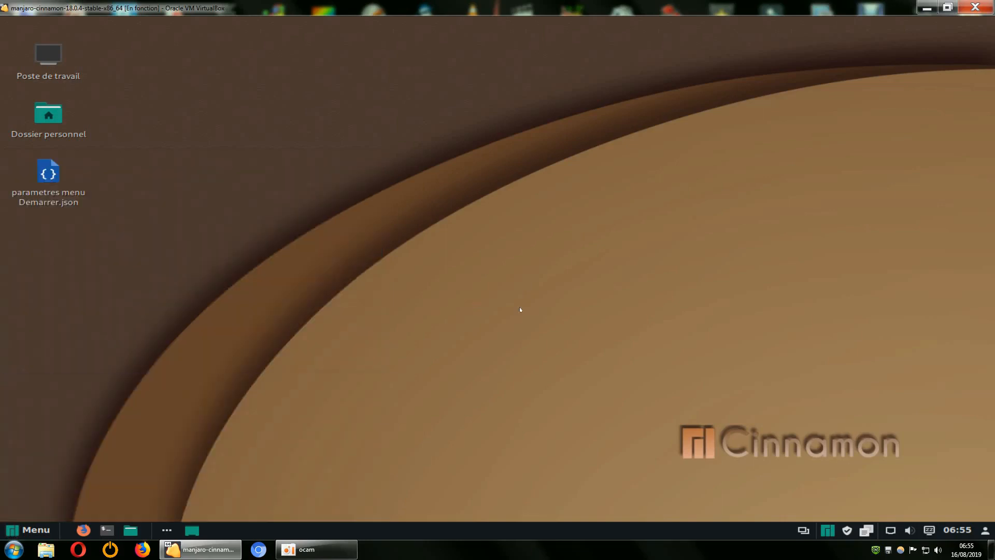
Quit the current session with Quitter to reach the login screen
click(39, 522)
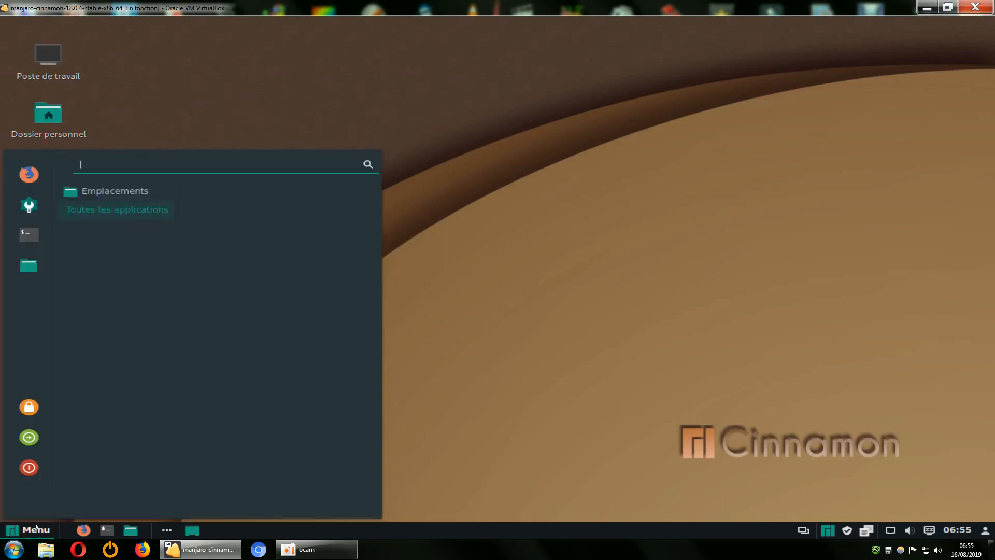
click(27, 468)
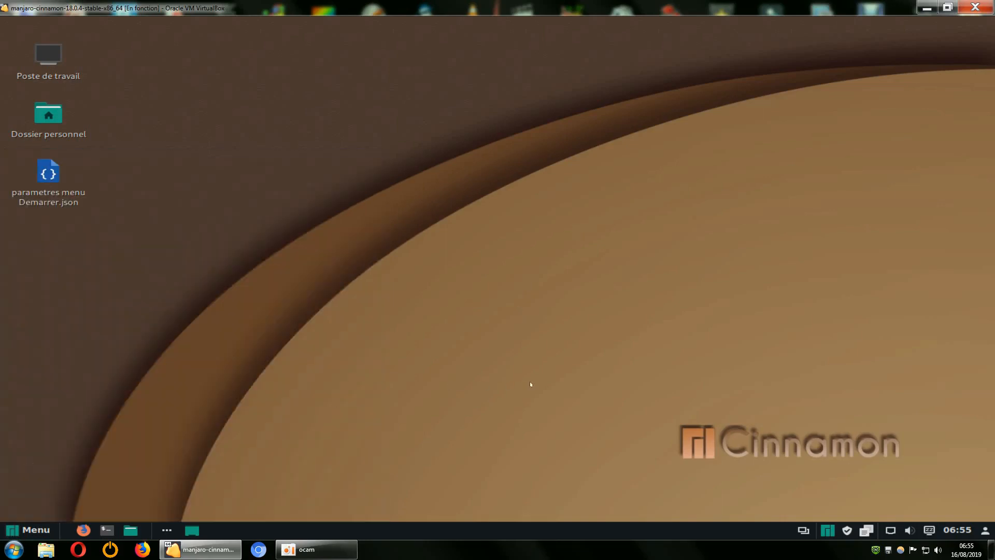
click(496, 299)
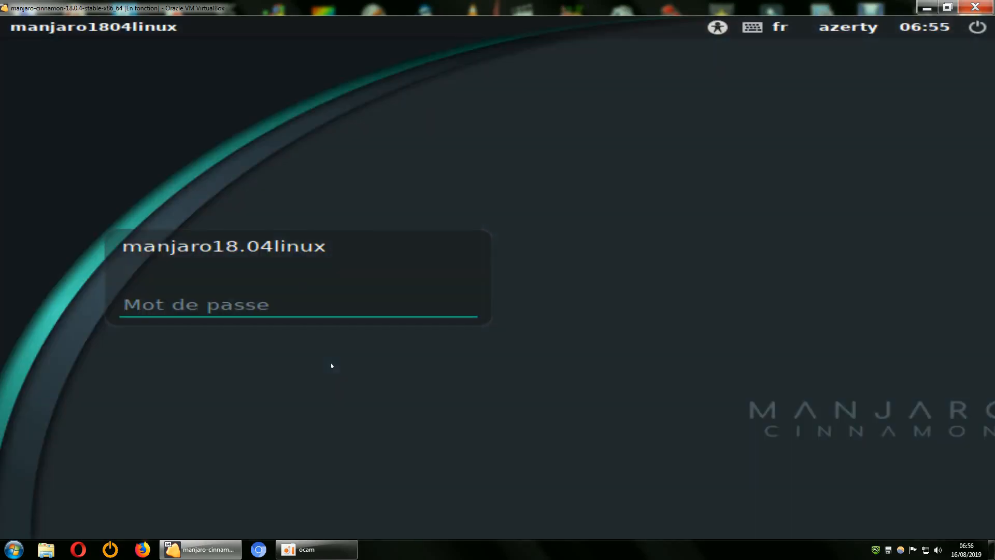
Try to log in with the account password, start entering it a second time and clear the entry
text(•)
key(Return)
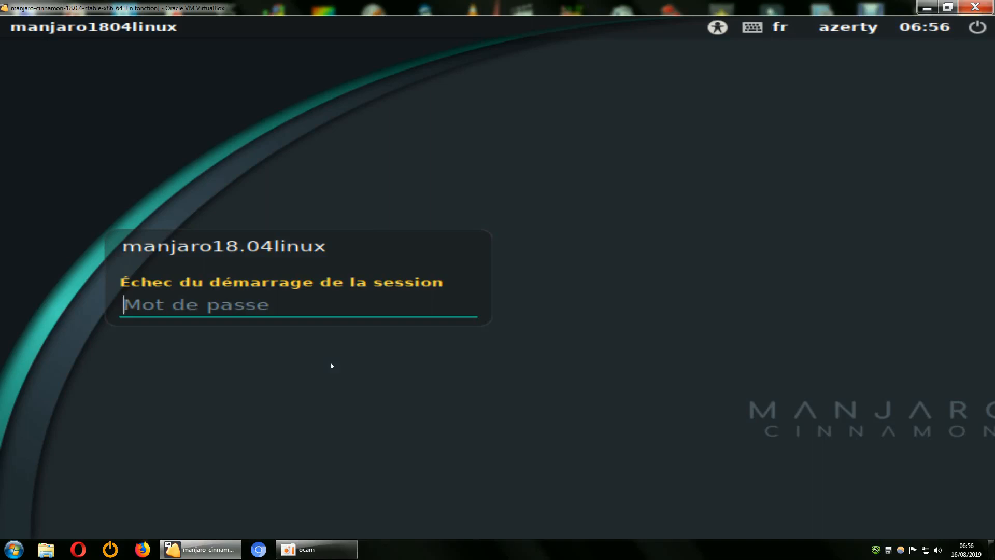
text(•)
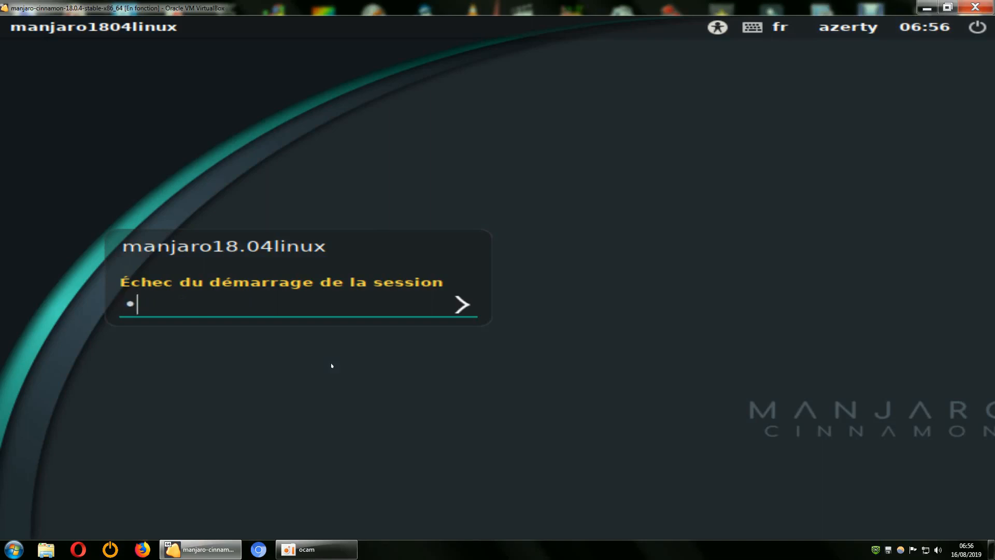
key(BackSpace)
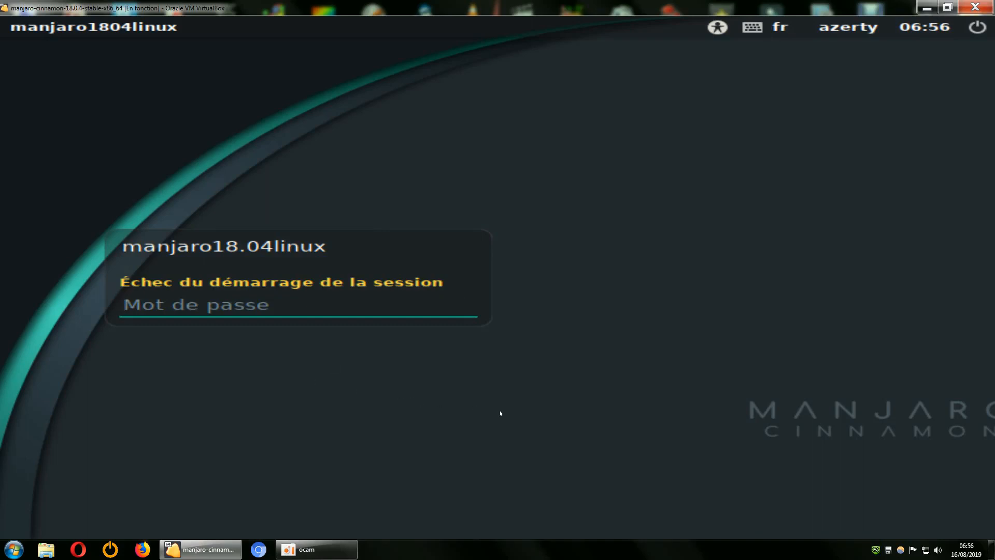
Retry logging in to the same account by re-entering the account password
text(•)
key(BackSpace)
text(•)
key(BackSpace)
text(••)
key(Return)
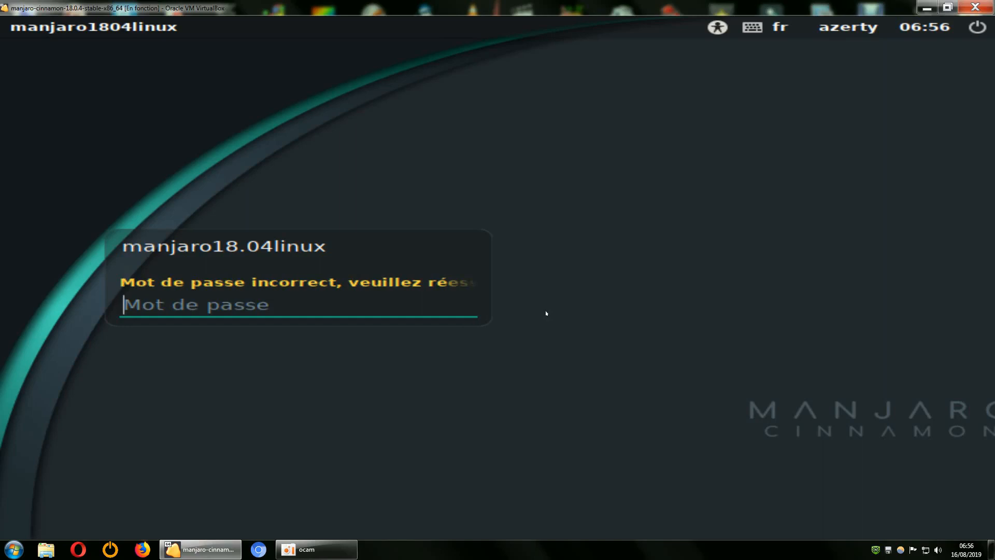
text(•)
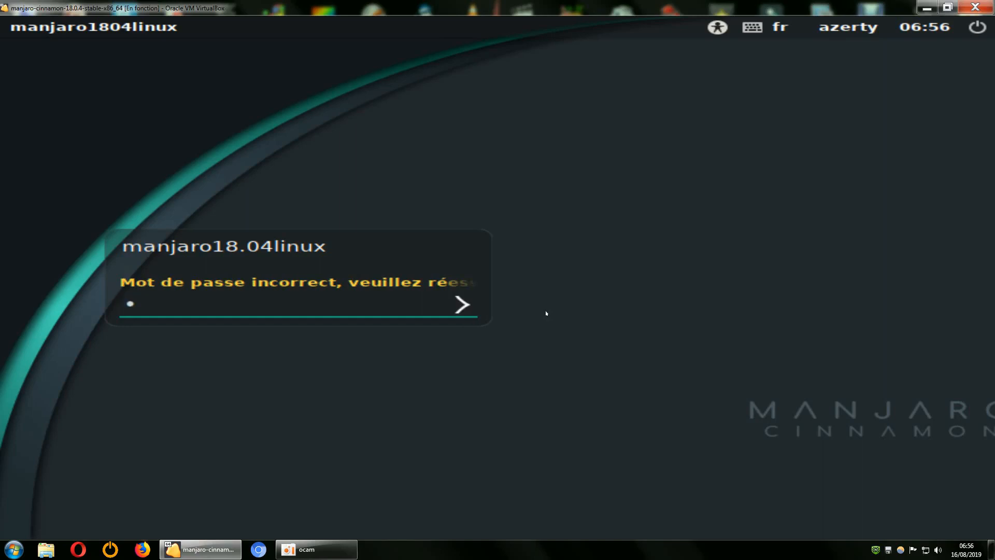
key(Return)
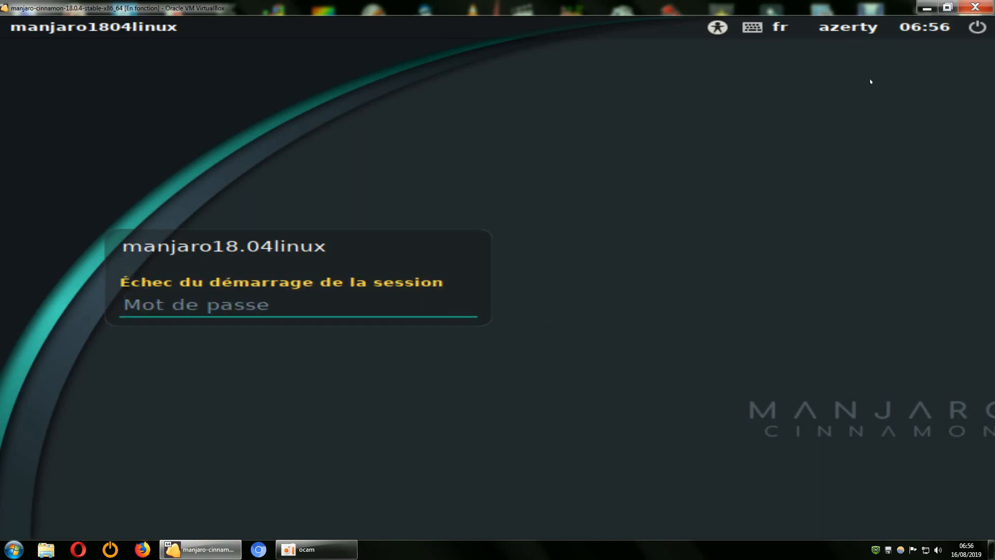
Open the power options on the login screen
click(977, 27)
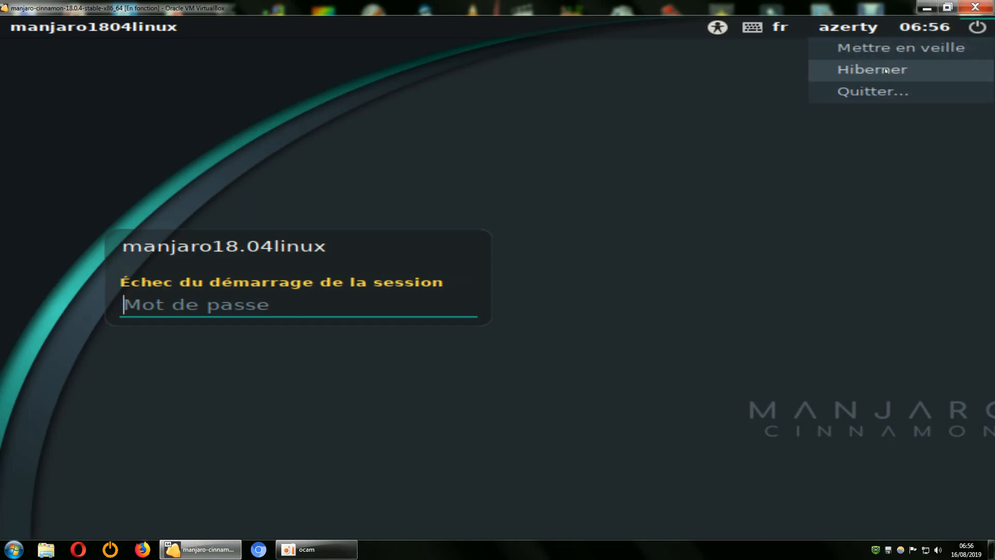